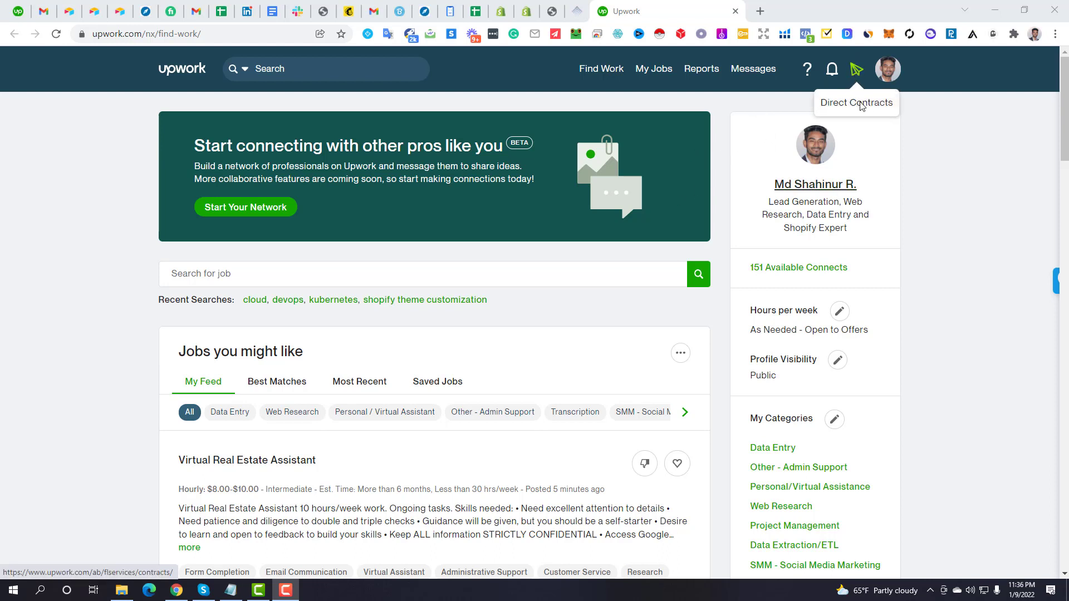
Open Direct Contracts, read its intro on non-Upwork projects and collecting payment, and start a new contract
click(857, 71)
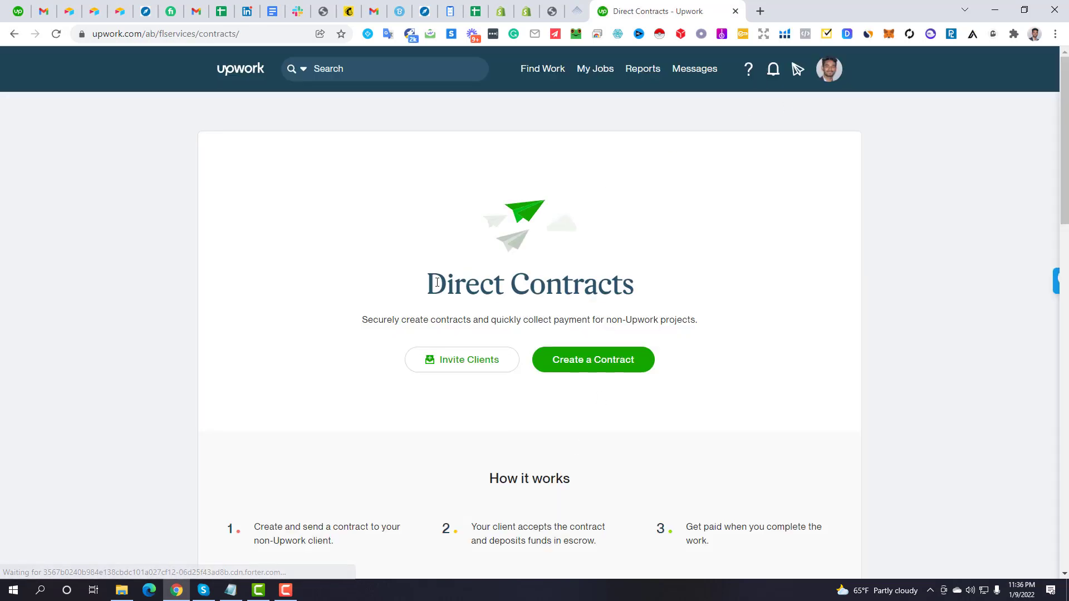
drag(428, 282, 579, 275)
click(579, 275)
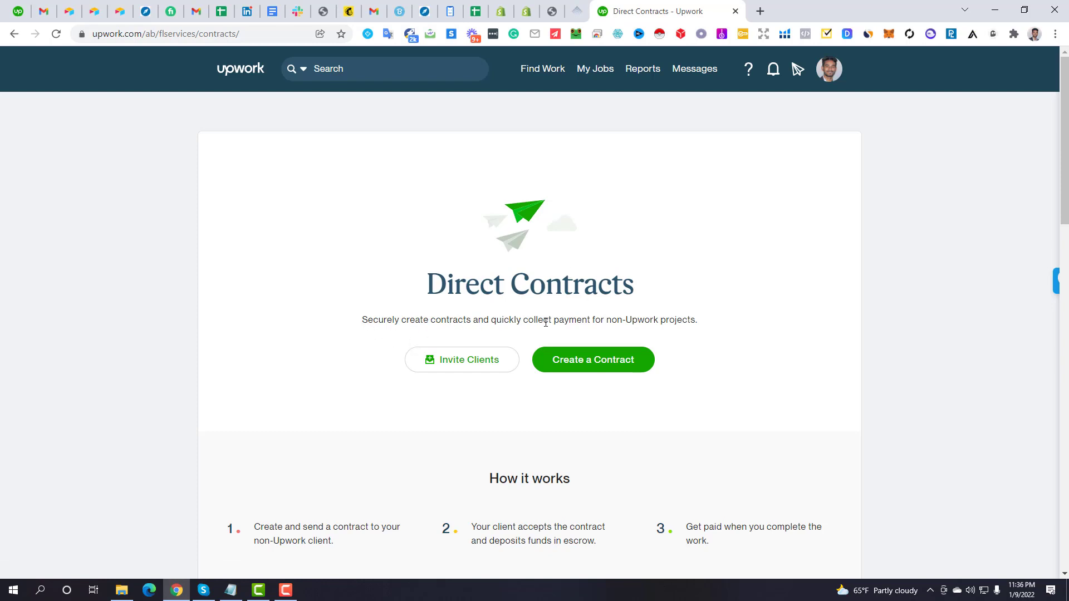
drag(605, 321, 708, 324)
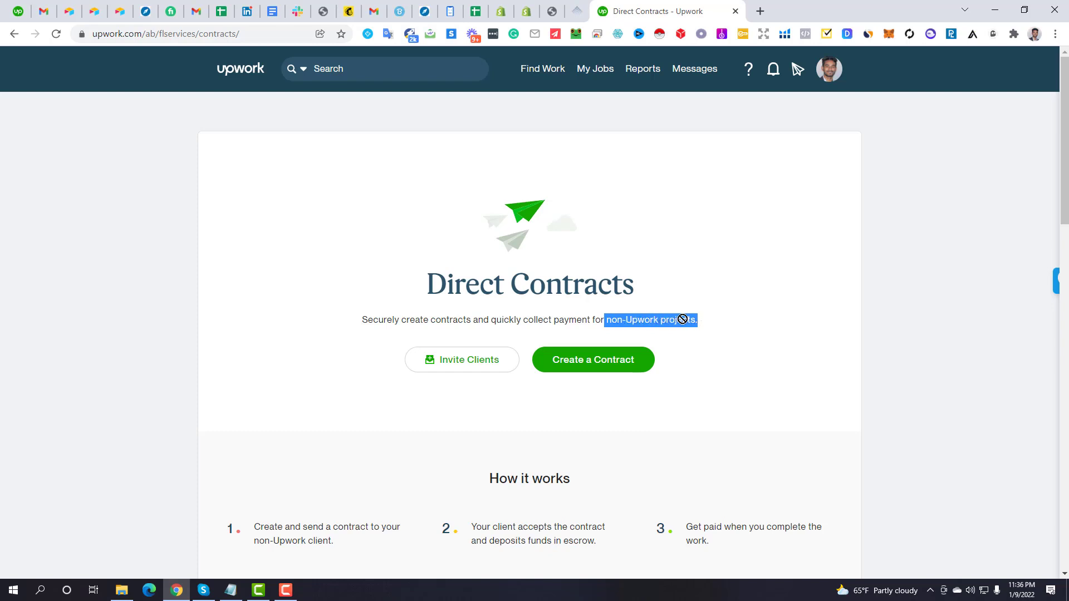
click(726, 320)
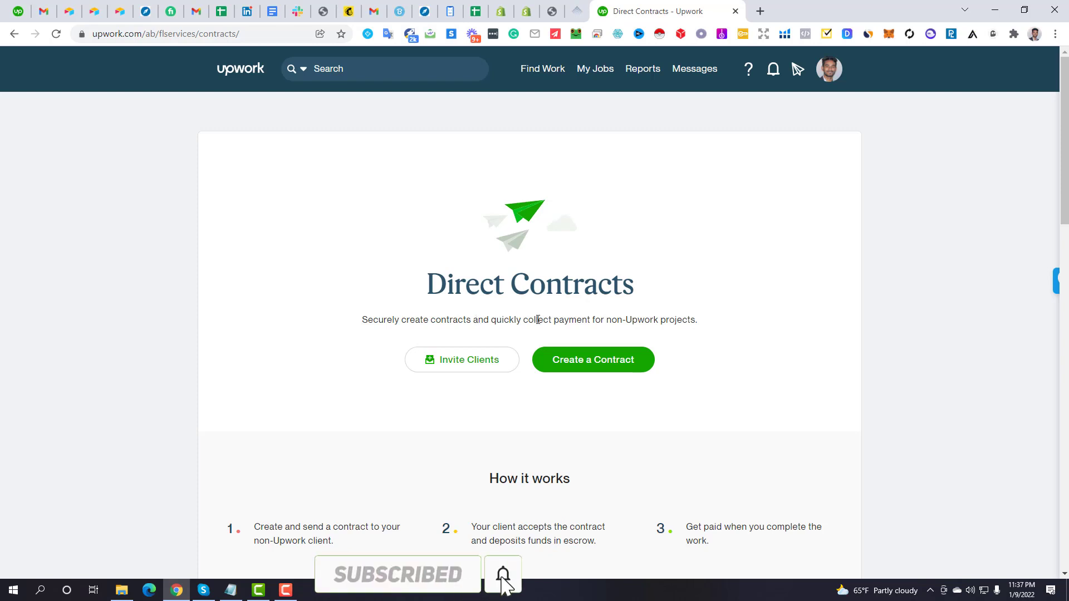
drag(537, 320, 578, 319)
click(514, 316)
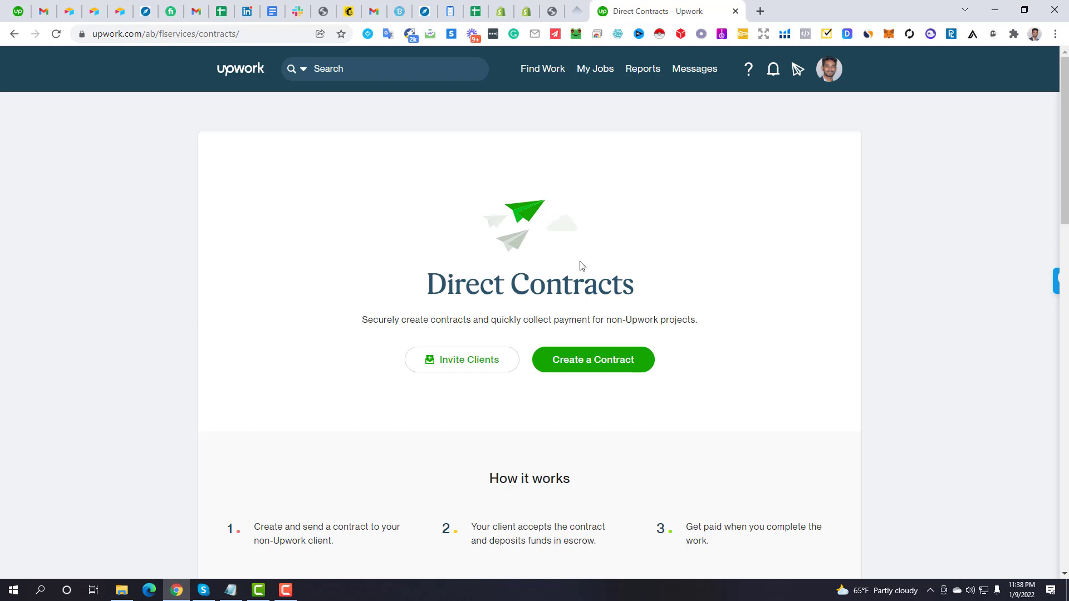
click(601, 367)
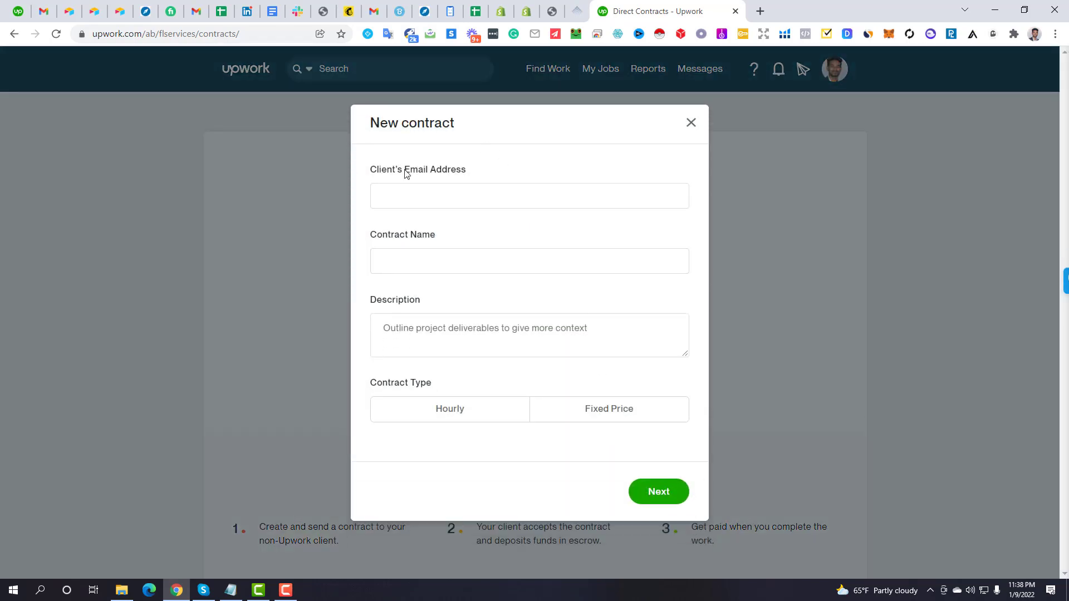
Look over the New contract form's email, contract name, description and contract type fields
click(406, 172)
drag(371, 170, 467, 173)
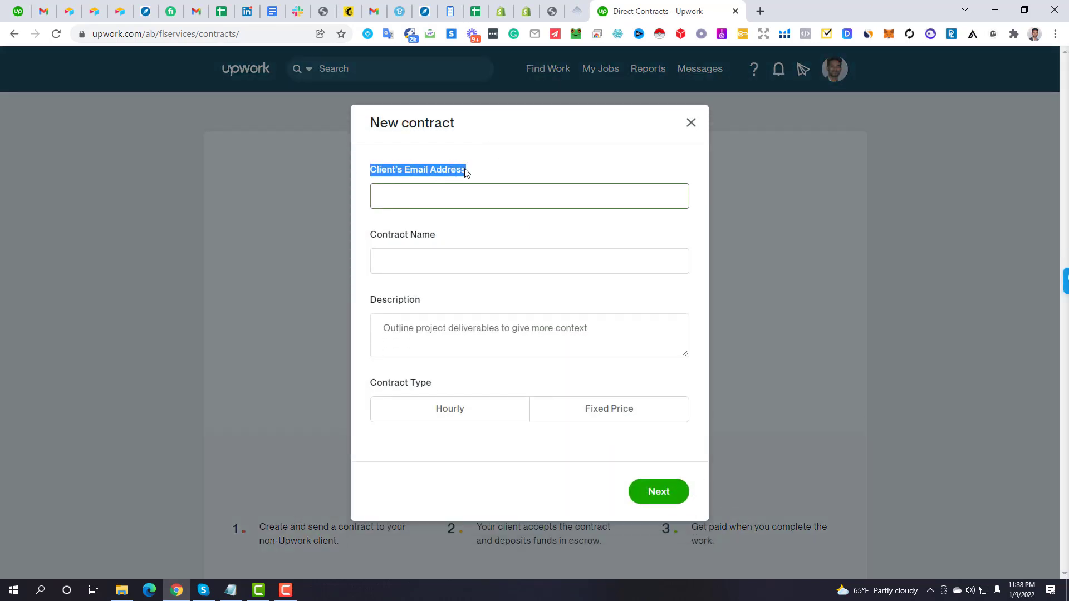
click(447, 174)
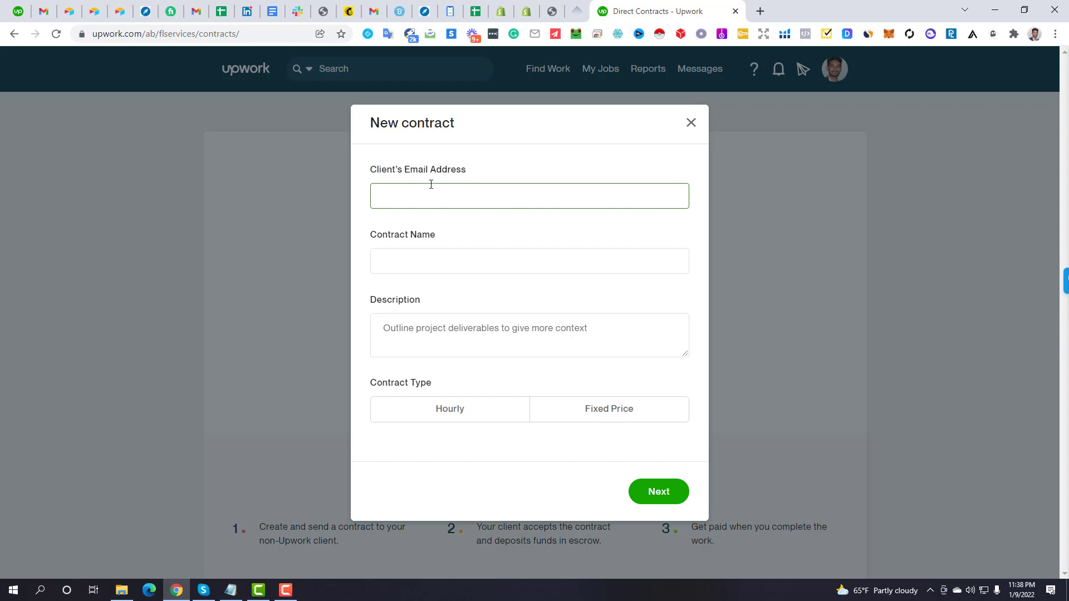
click(432, 236)
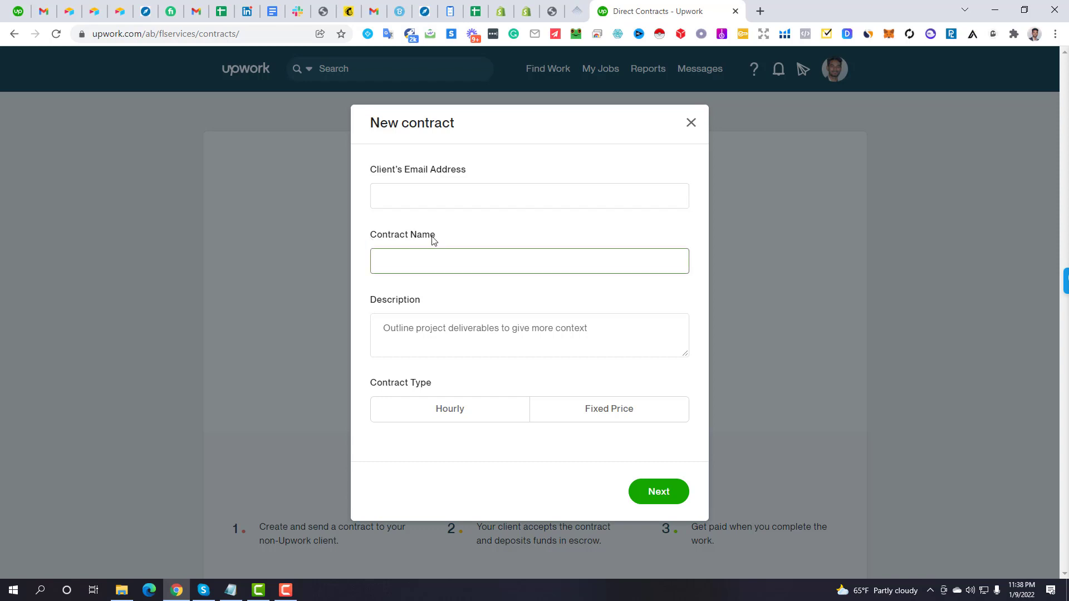
drag(437, 238, 372, 241)
click(438, 331)
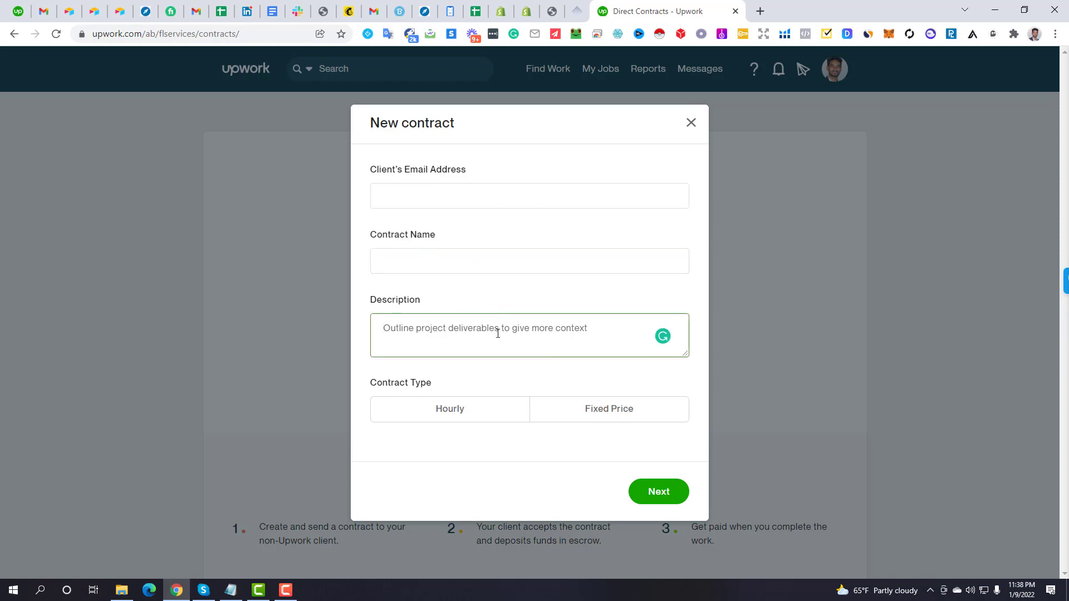
click(423, 409)
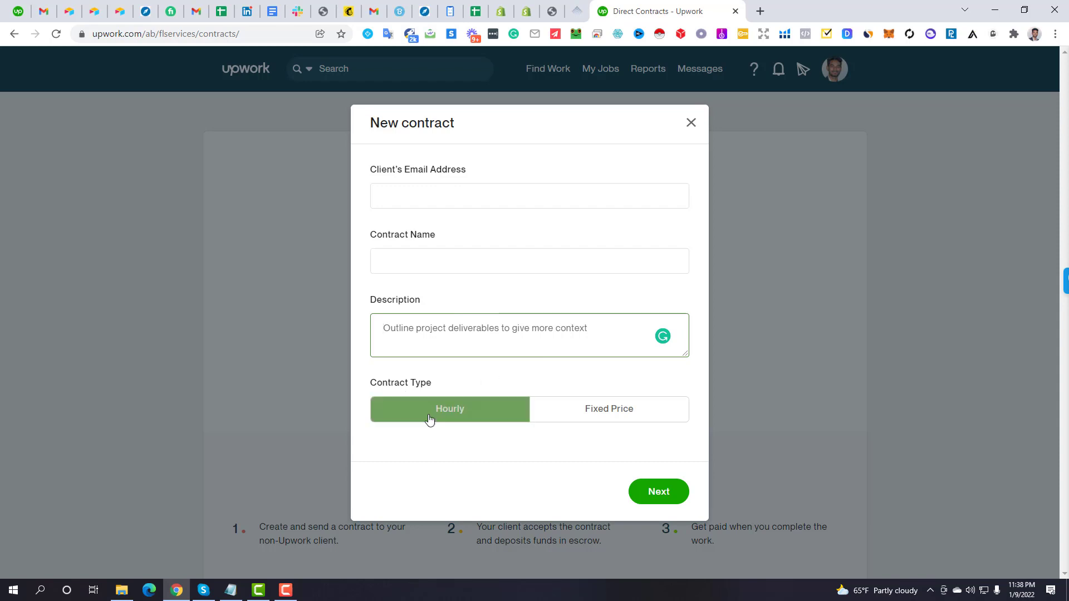
Enter the client's email address, completing it from autofill
click(384, 194)
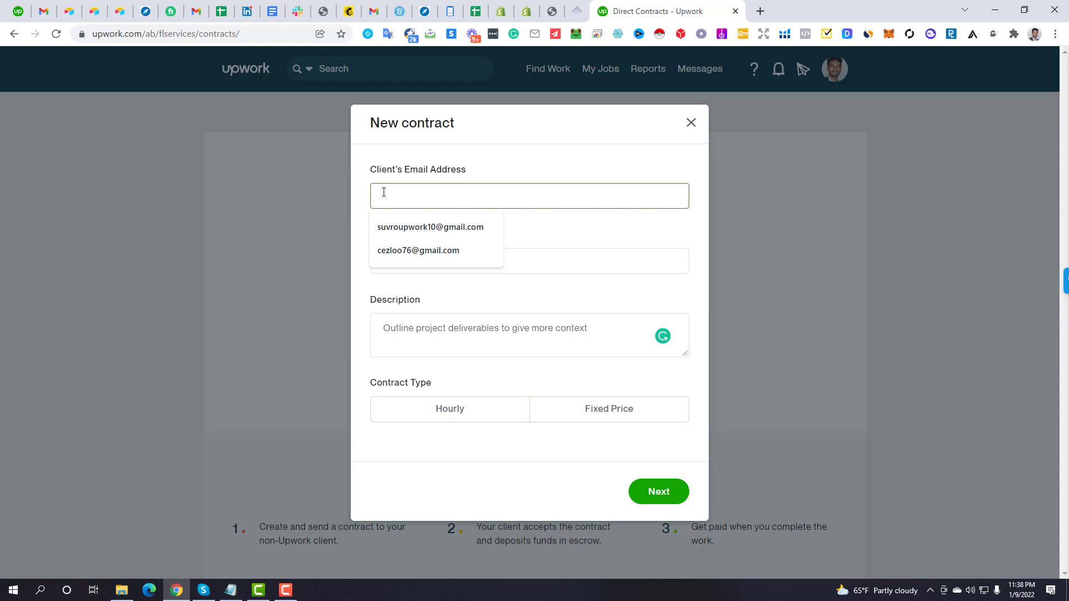
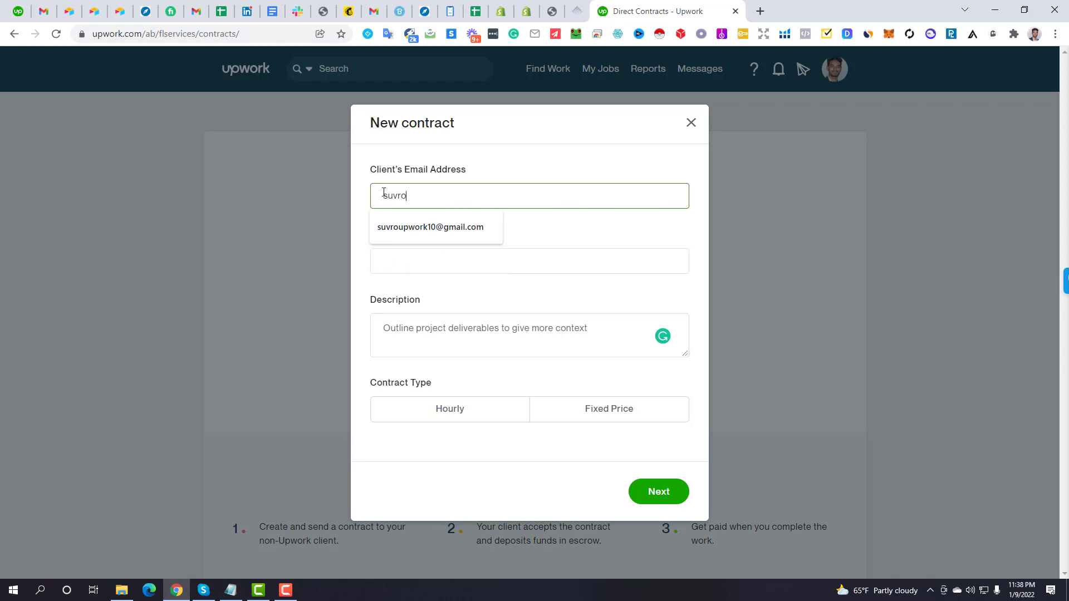
key(Tab)
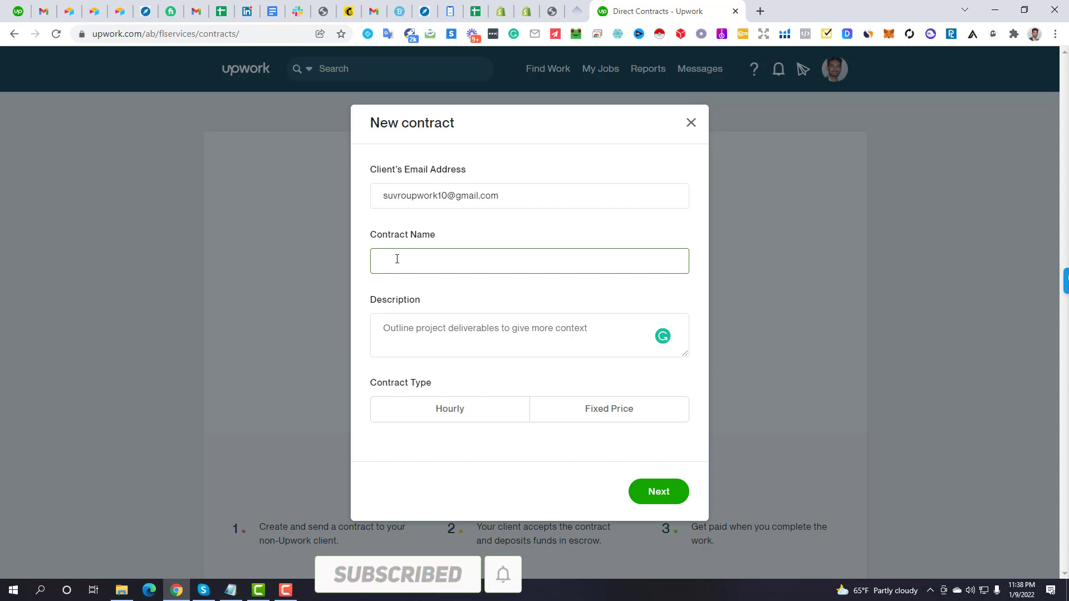
Enter 'Lead Generation- Valid Email Address Finder' as the contract name
text(Lead G)
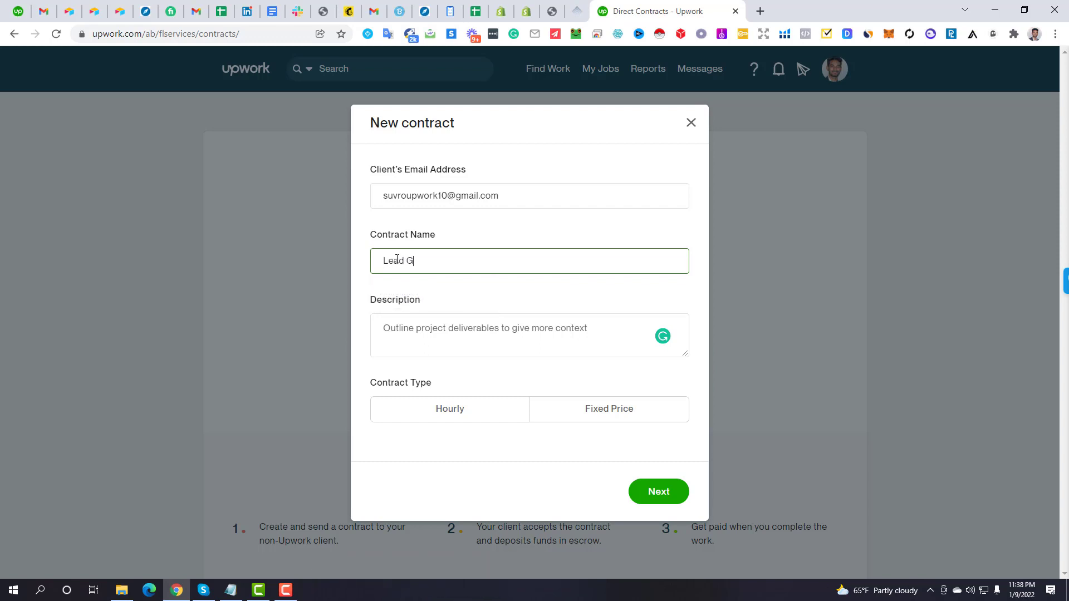
text(eneration- Valid Email Address F)
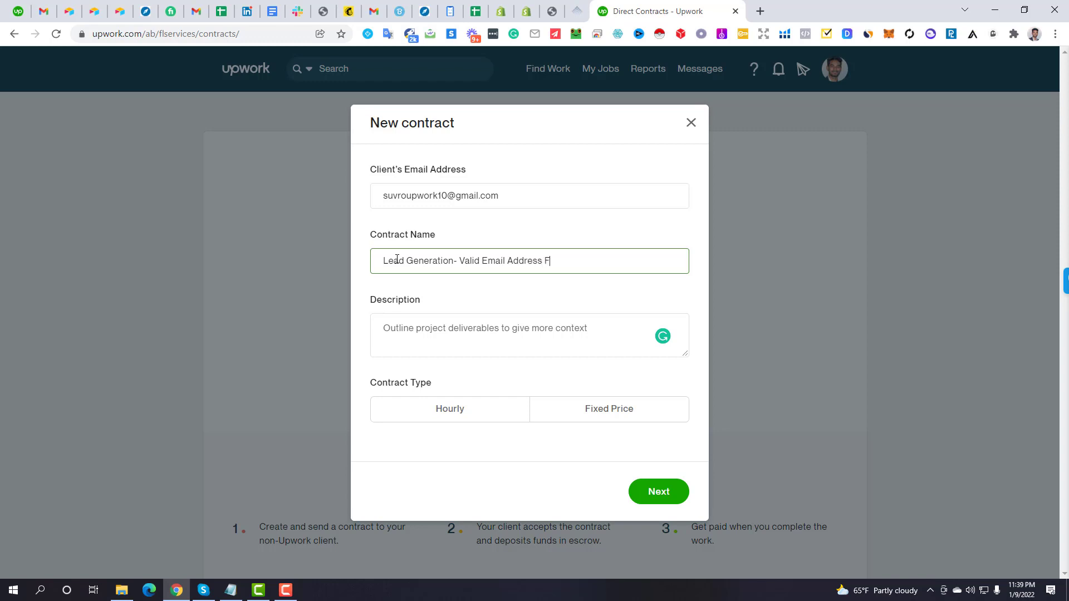
text(inder)
click(465, 283)
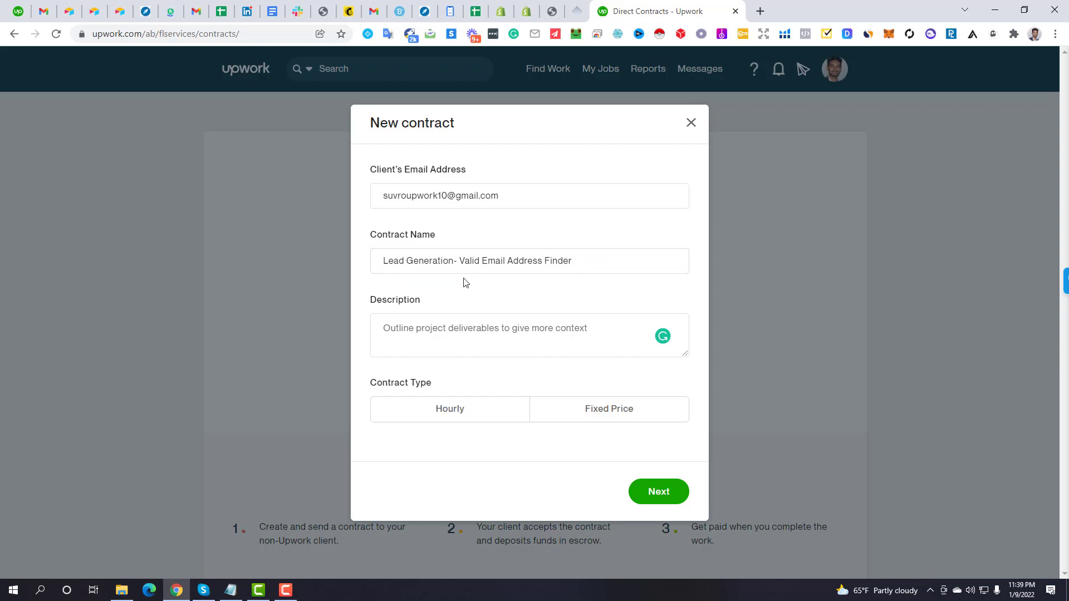
click(417, 329)
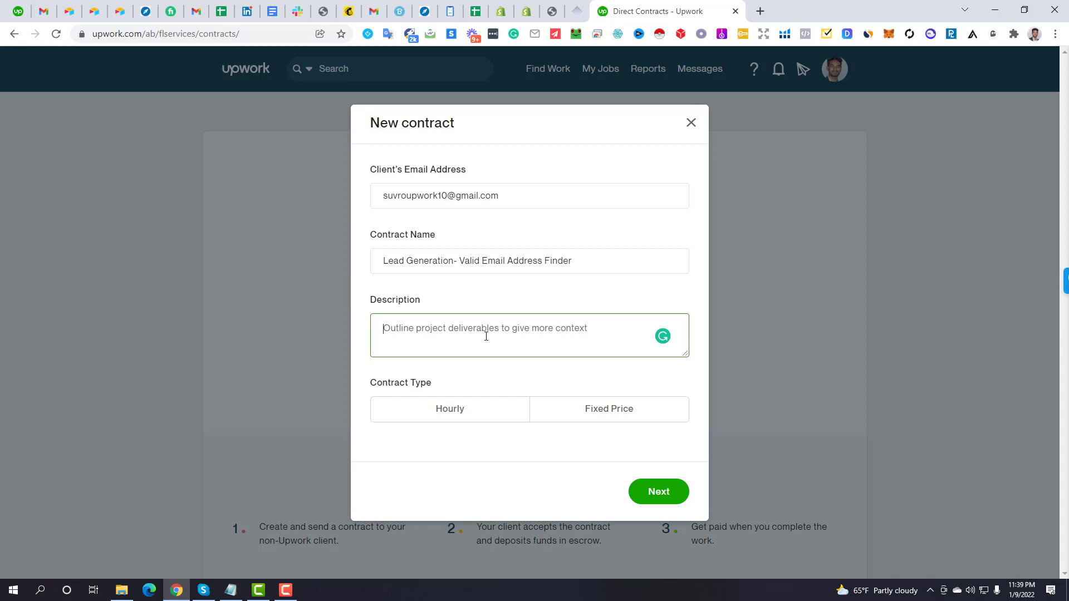
Describe the work as Data Entry, Leads Generation, Web Research and Digital Marketing, and choose Hourly
text(Hi)
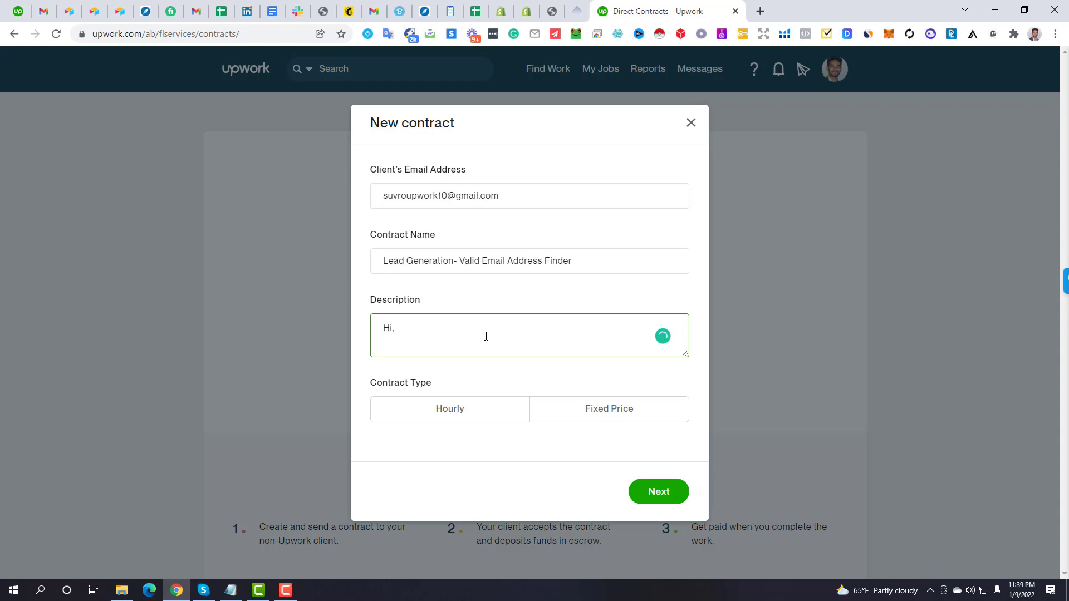
text(, I will do Data Entry, Leads Generation, )
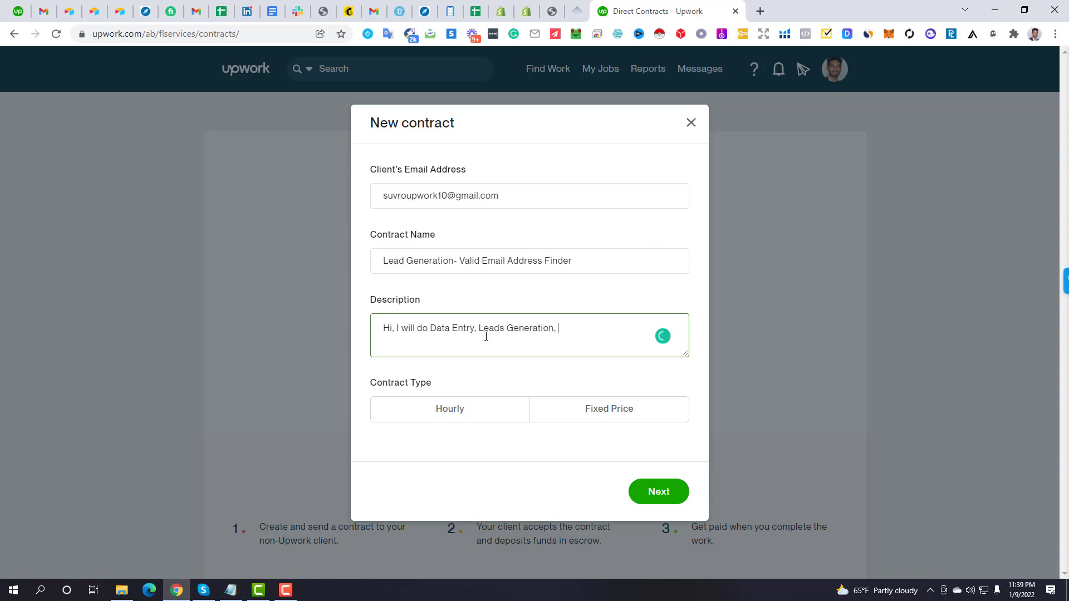
text(Web Reserarch, Digital)
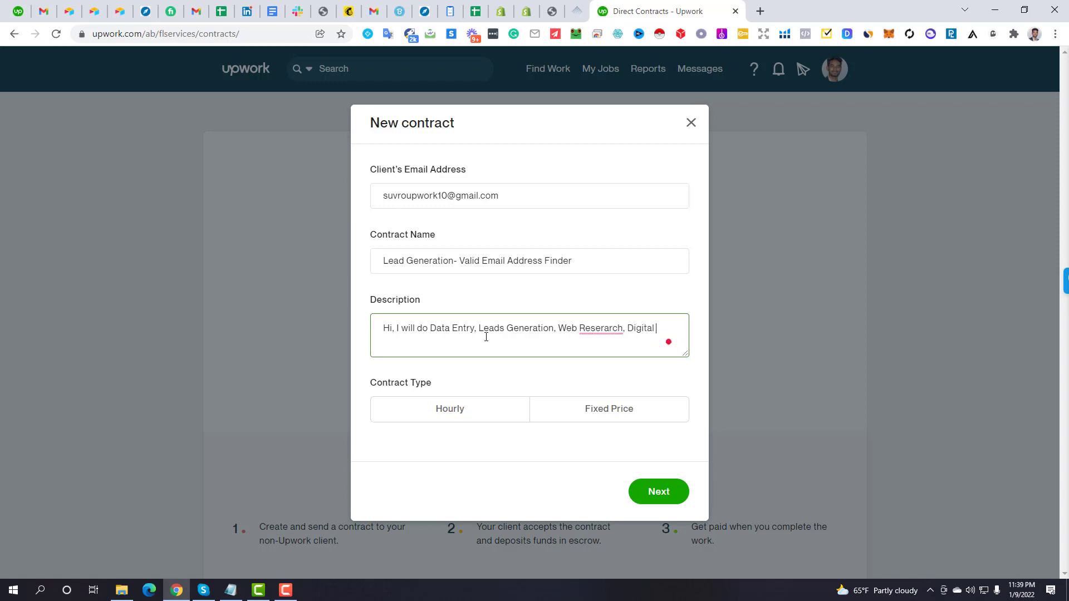
text( Marketing Type of tasks:)
mouse_move(588, 339)
click(617, 357)
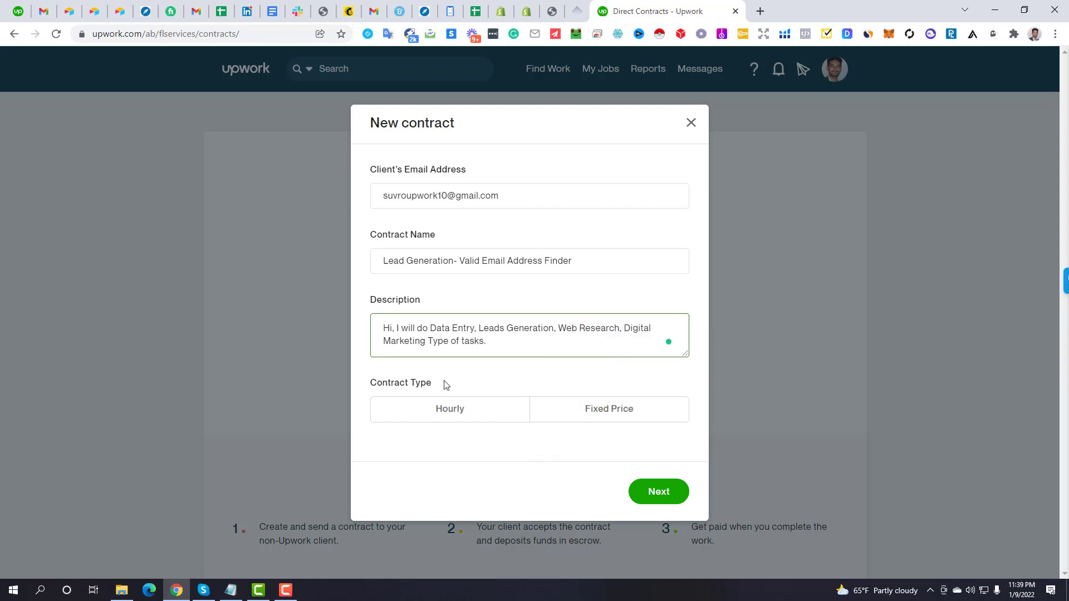
drag(441, 384, 357, 390)
click(448, 414)
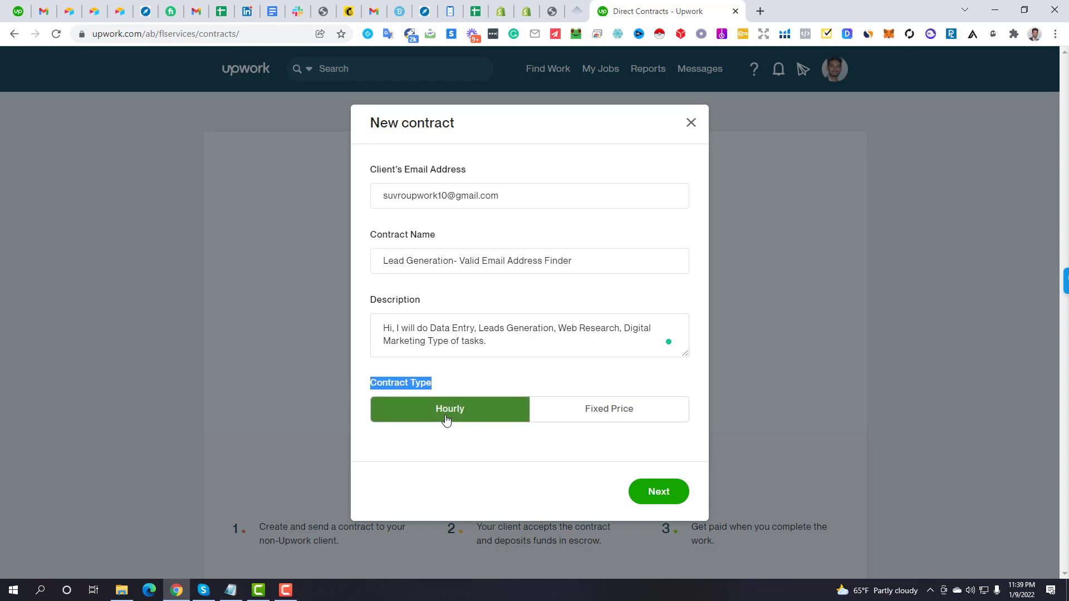
Set the hourly rate to $7.00/hr, leaving $6.76/hr after the 3.4% fee
scroll(500, 340, down, 2)
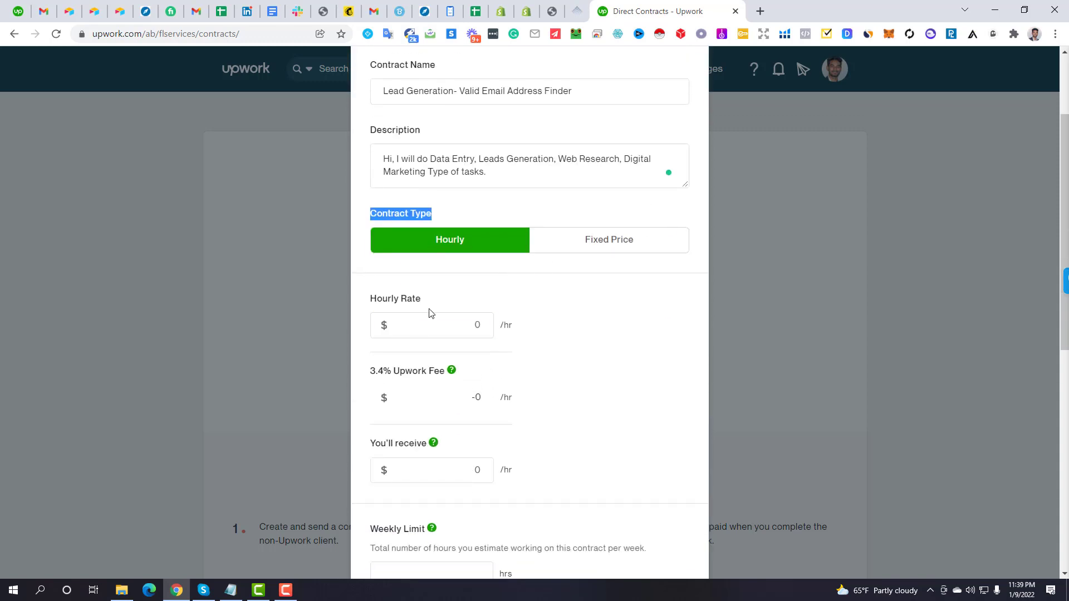
click(453, 327)
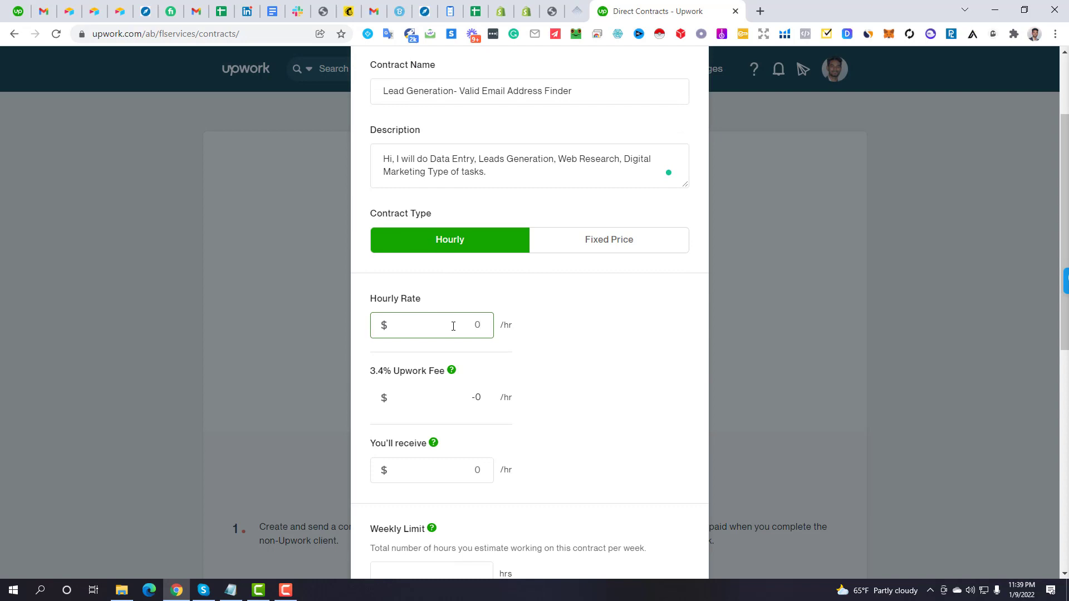
text(7)
scroll(585, 362, down, 2)
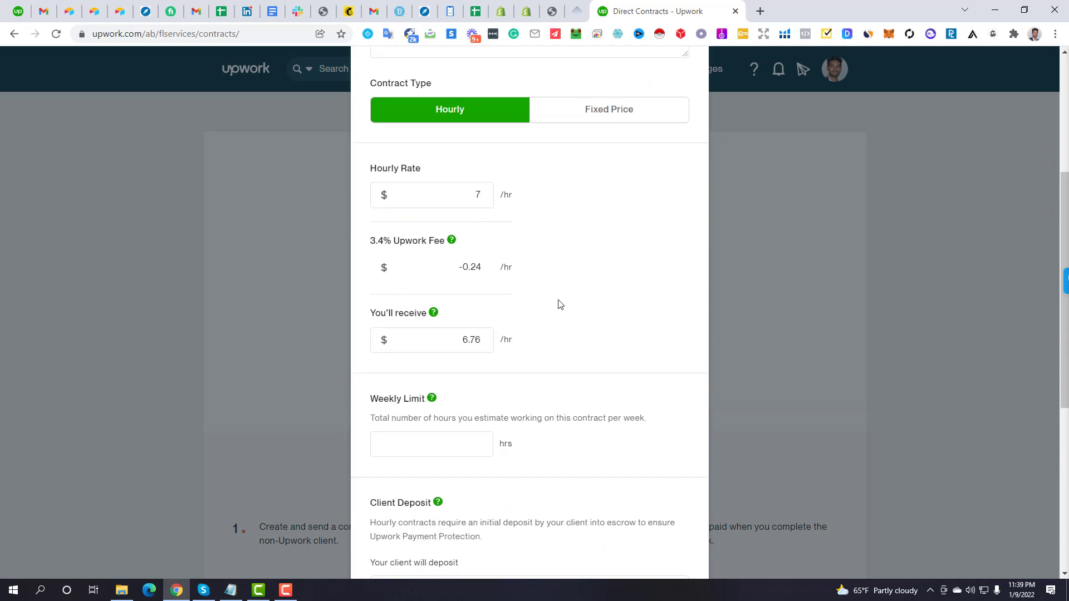
drag(471, 194, 490, 196)
click(571, 194)
drag(369, 243, 376, 243)
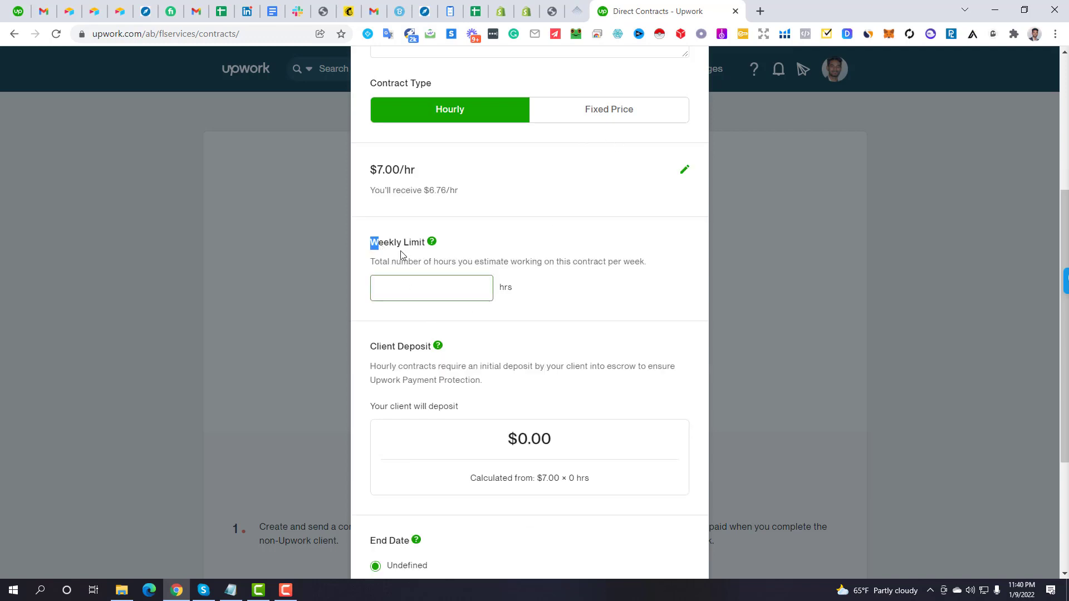
click(489, 203)
click(684, 173)
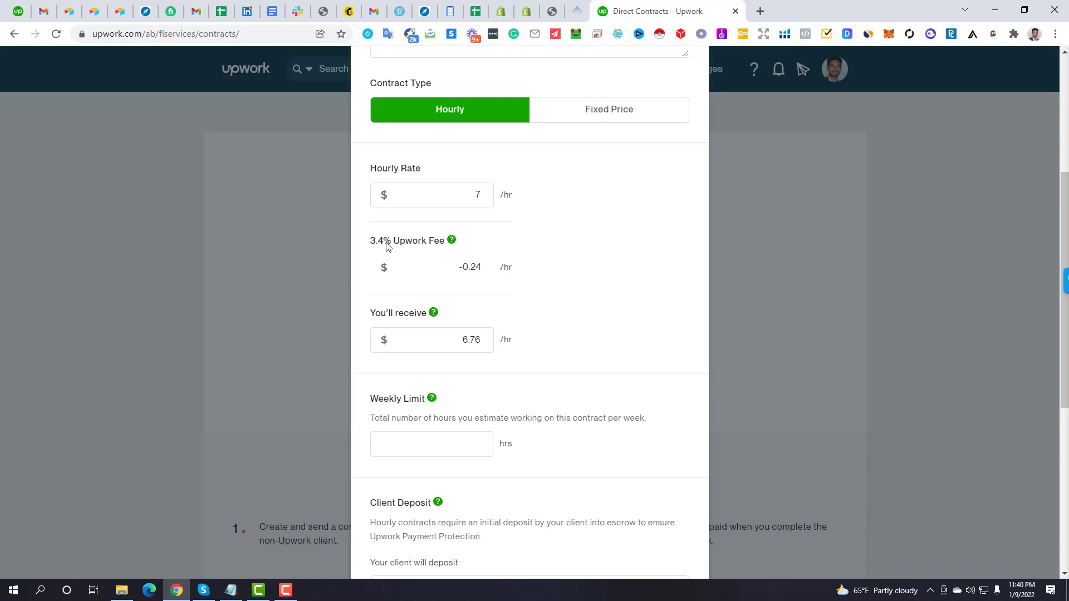
Move down the form to the still-empty Weekly Limit field
scroll(555, 284, down, 1)
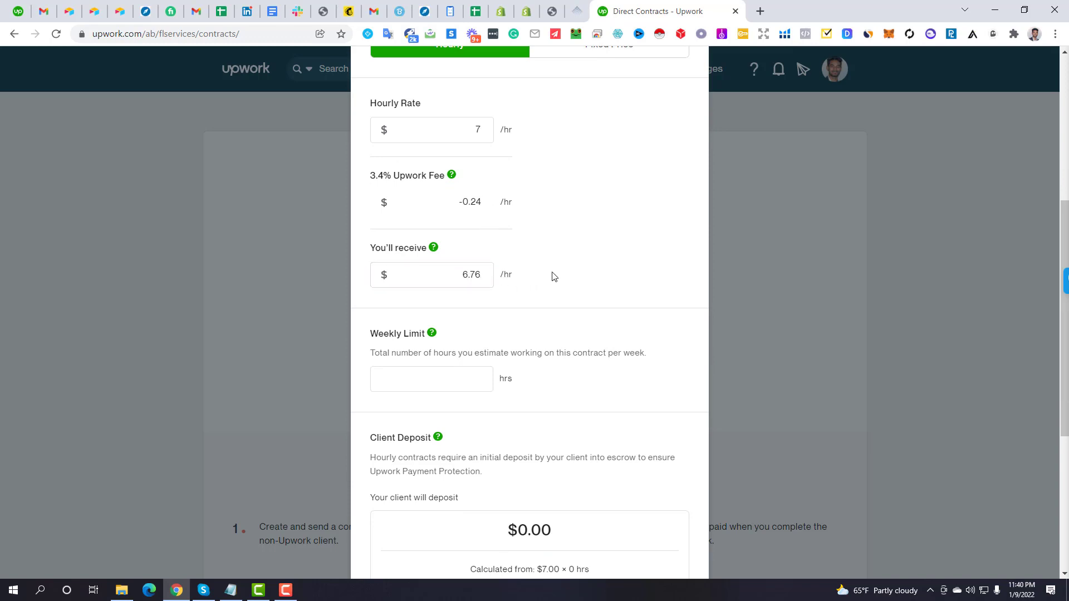
scroll(590, 268, down, 1)
scroll(606, 276, down, 1)
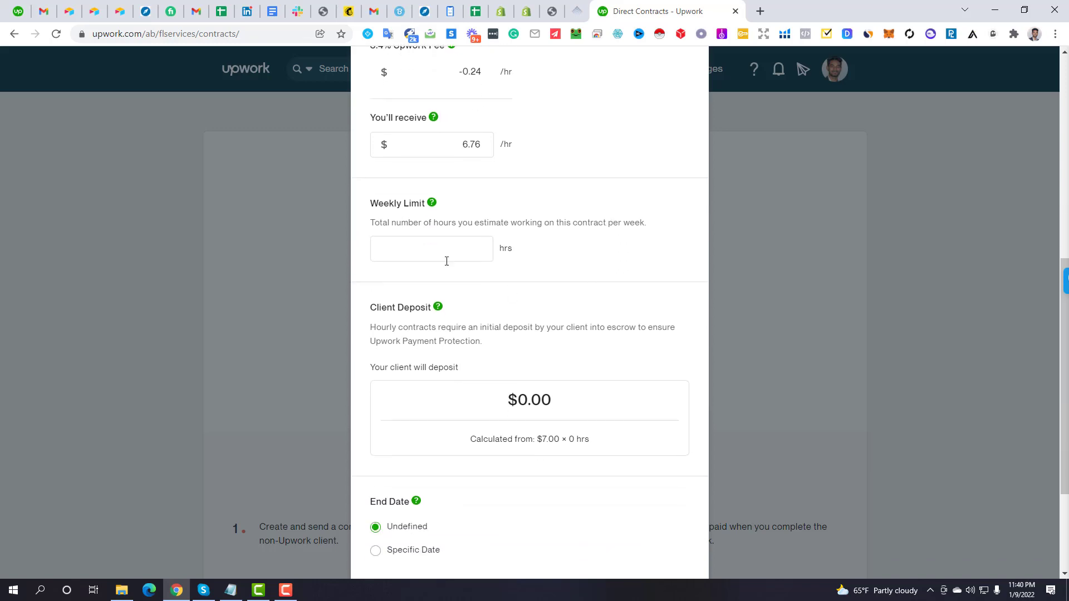
click(444, 257)
scroll(437, 246, down, 3)
scroll(488, 272, up, 1)
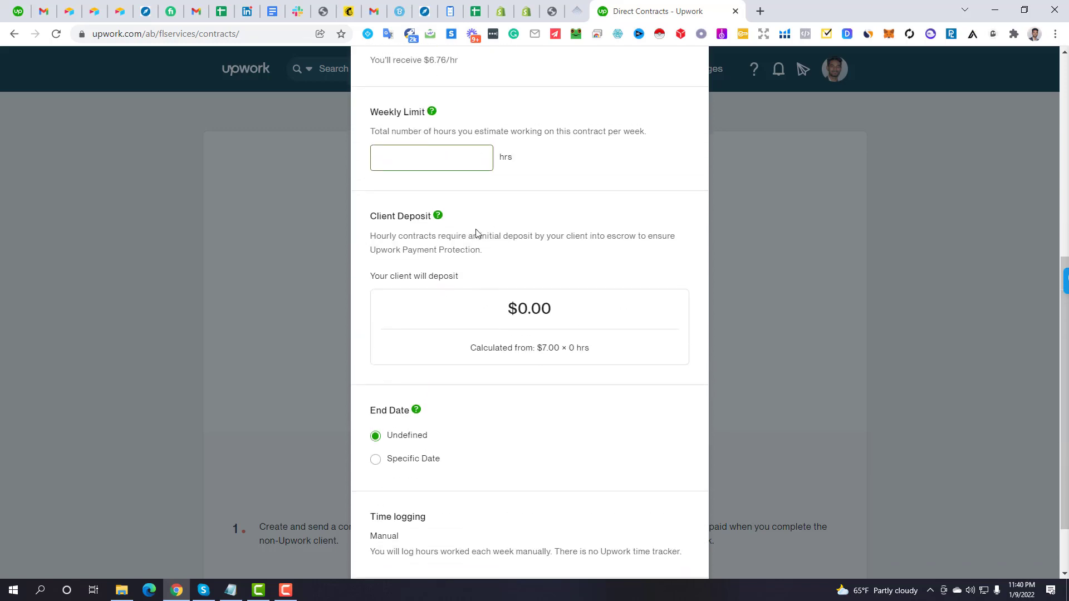
Set the weekly limit to 40 hours per week
text(47)
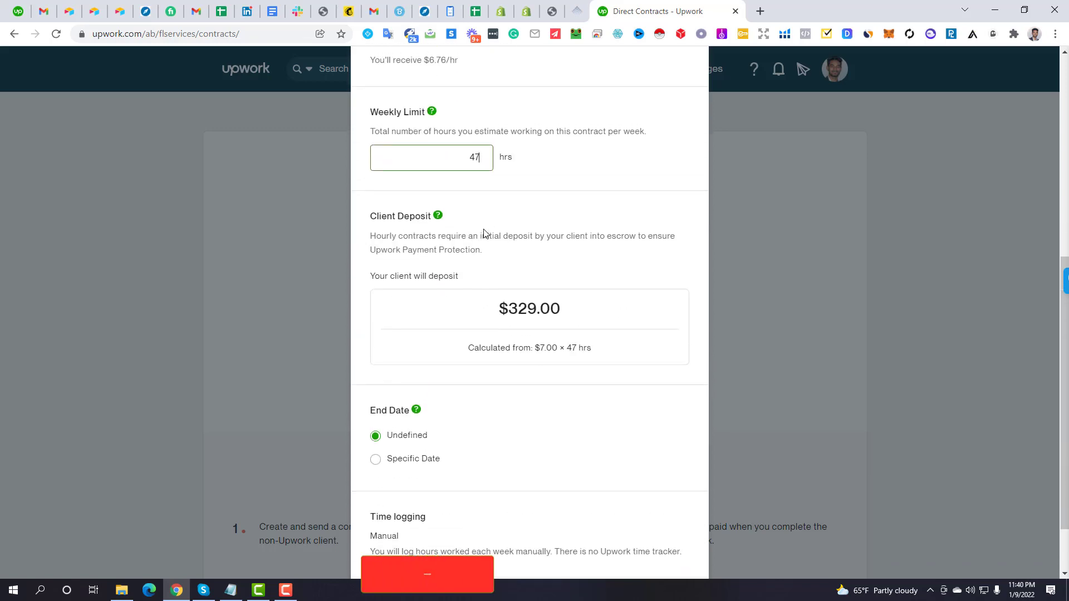
key(BackSpace)
text(0)
click(606, 235)
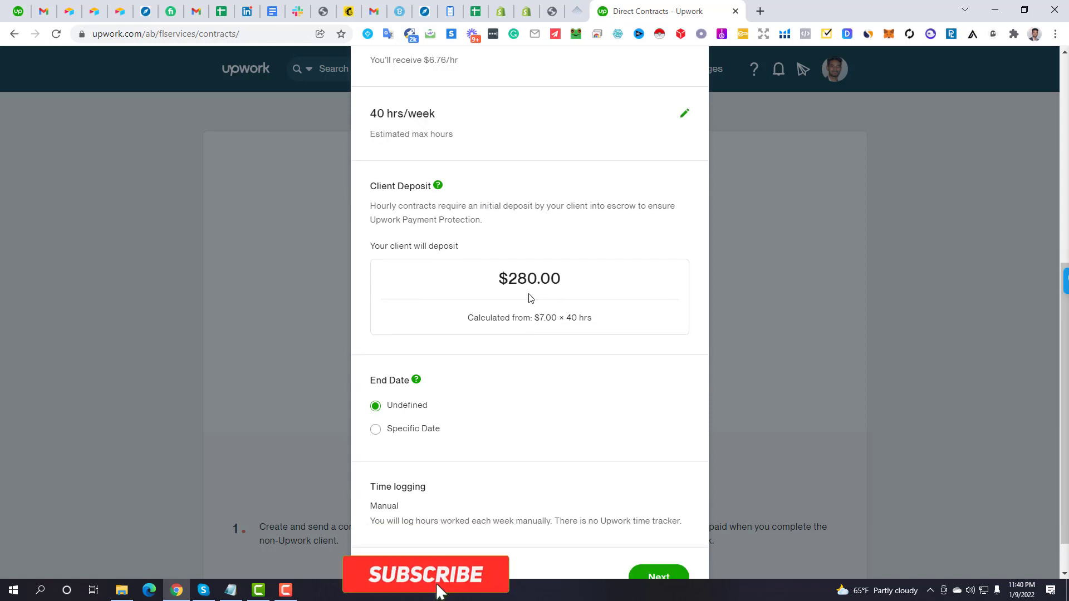
drag(499, 279, 575, 279)
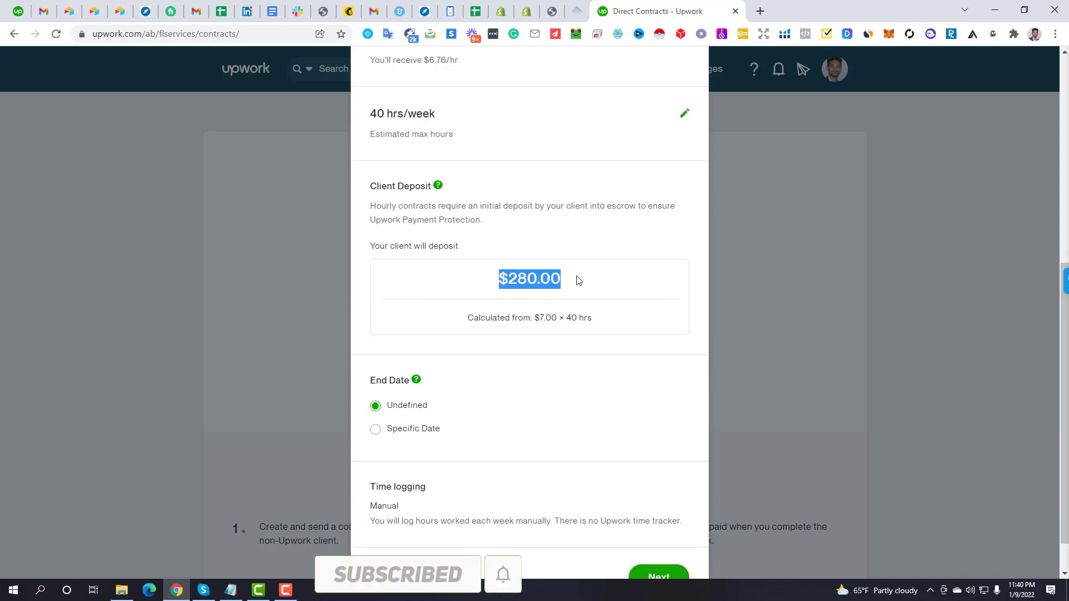
scroll(508, 361, down, 1)
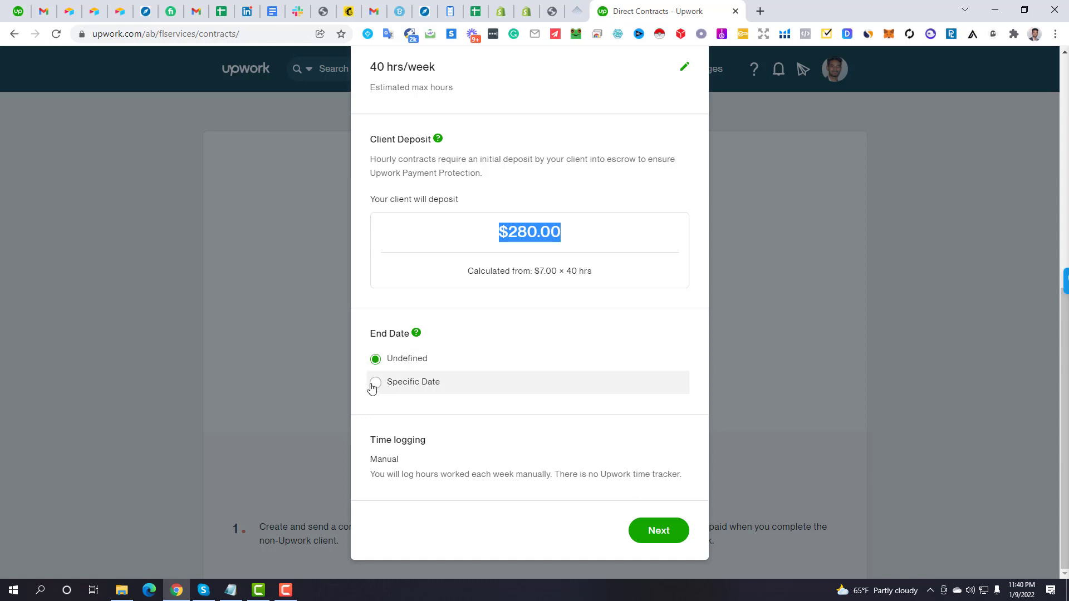
Pick a specific end date of January 11, 2022, then switch the contract type to Fixed Price
click(425, 390)
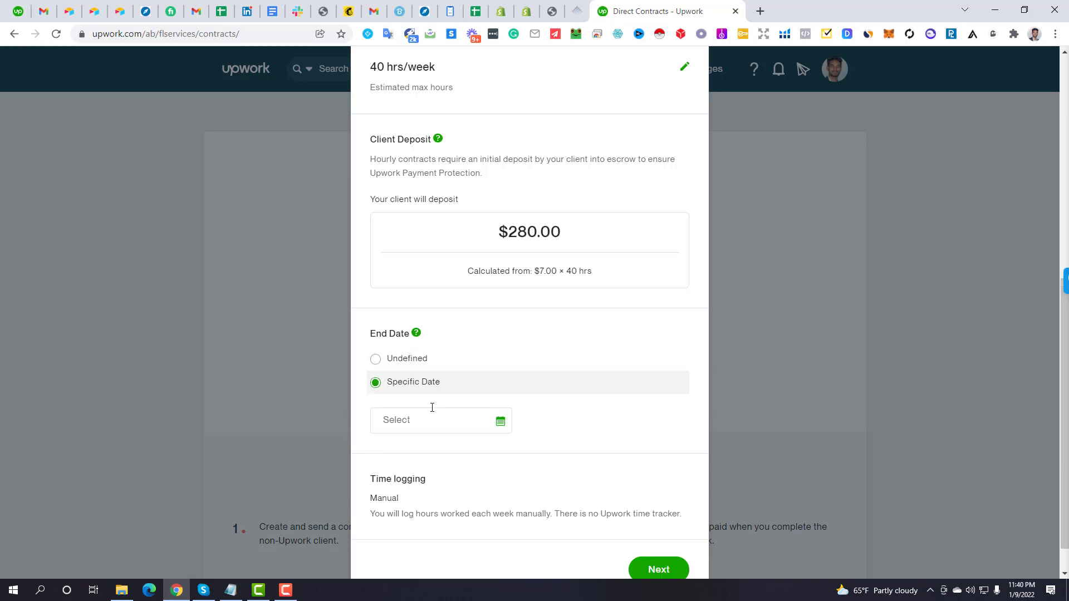
click(410, 417)
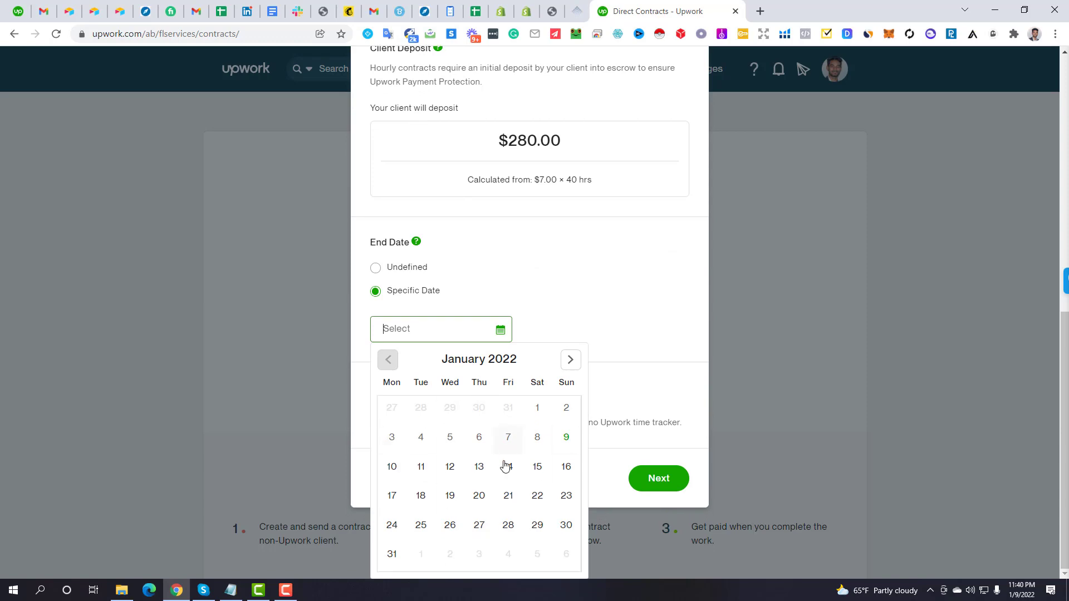
click(429, 470)
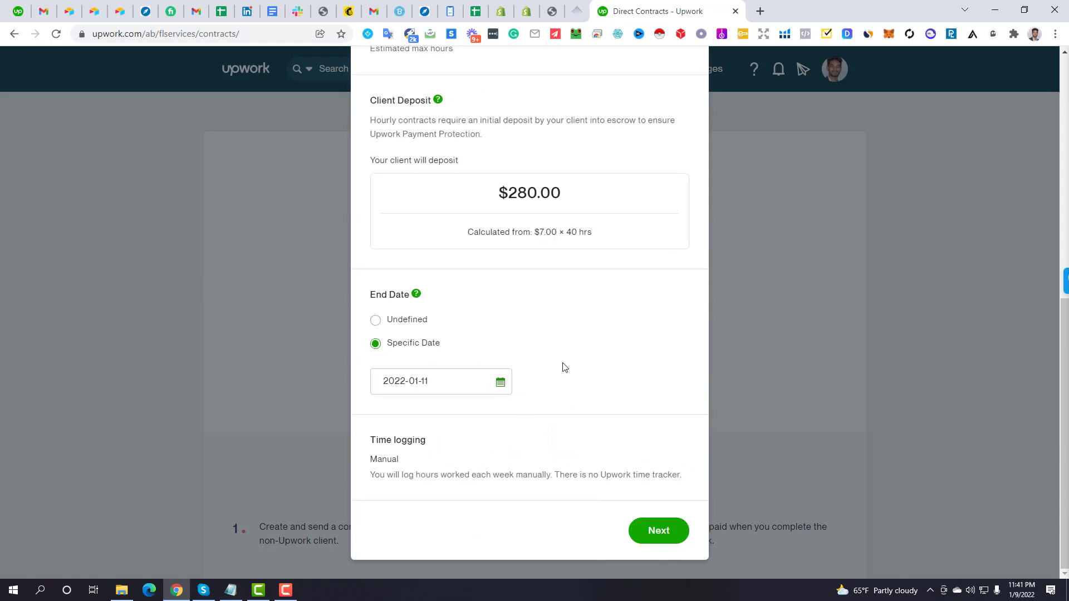
scroll(513, 362, up, 7)
scroll(440, 156, down, 3)
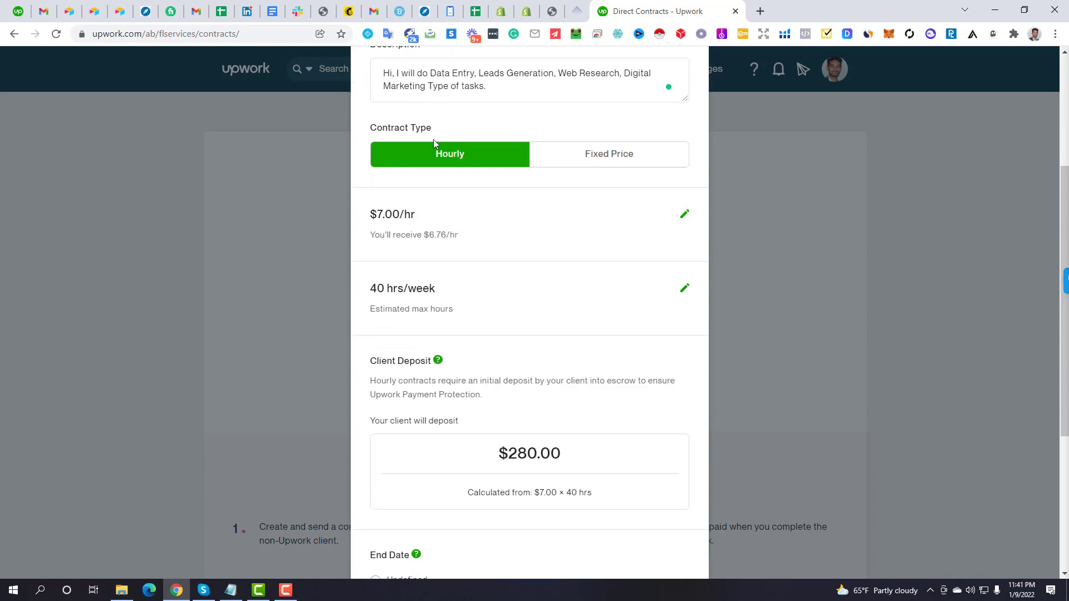
click(612, 165)
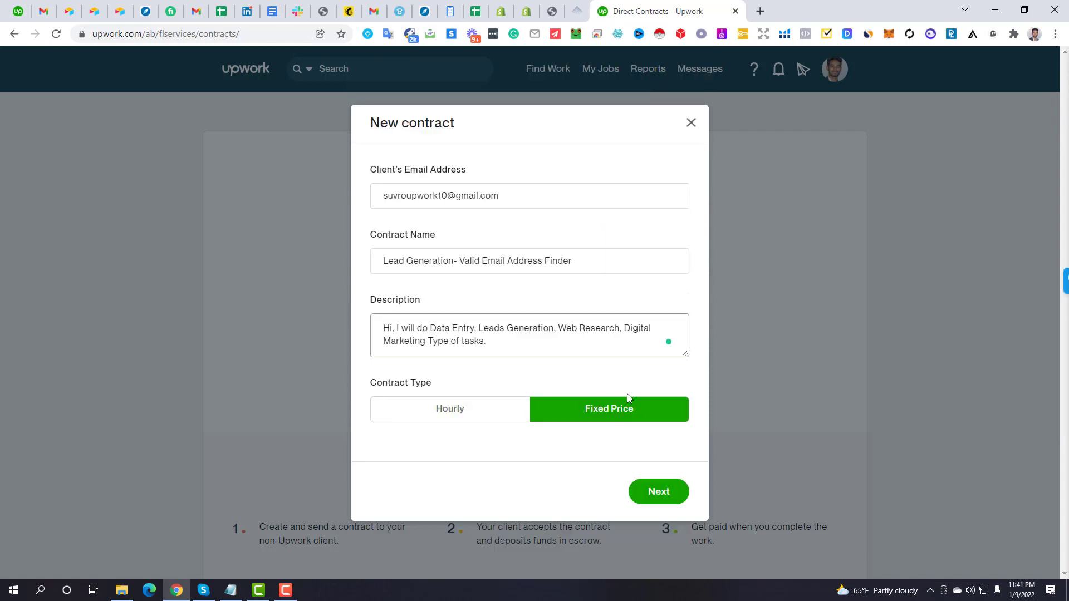
Continue to the contract amount step and enter a $200 fixed price
click(657, 501)
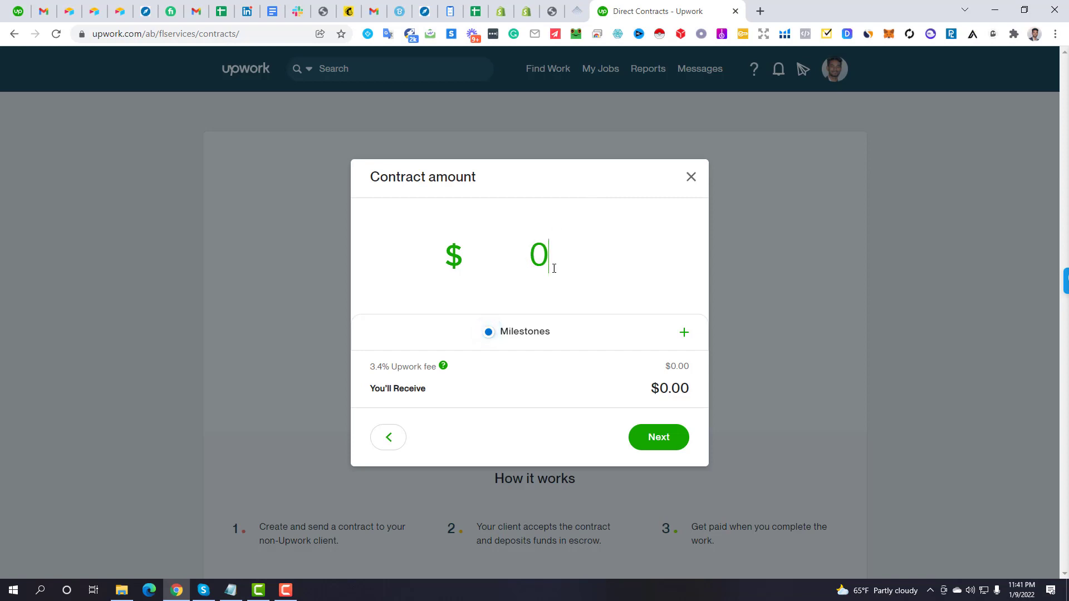
key(BackSpace)
text(200)
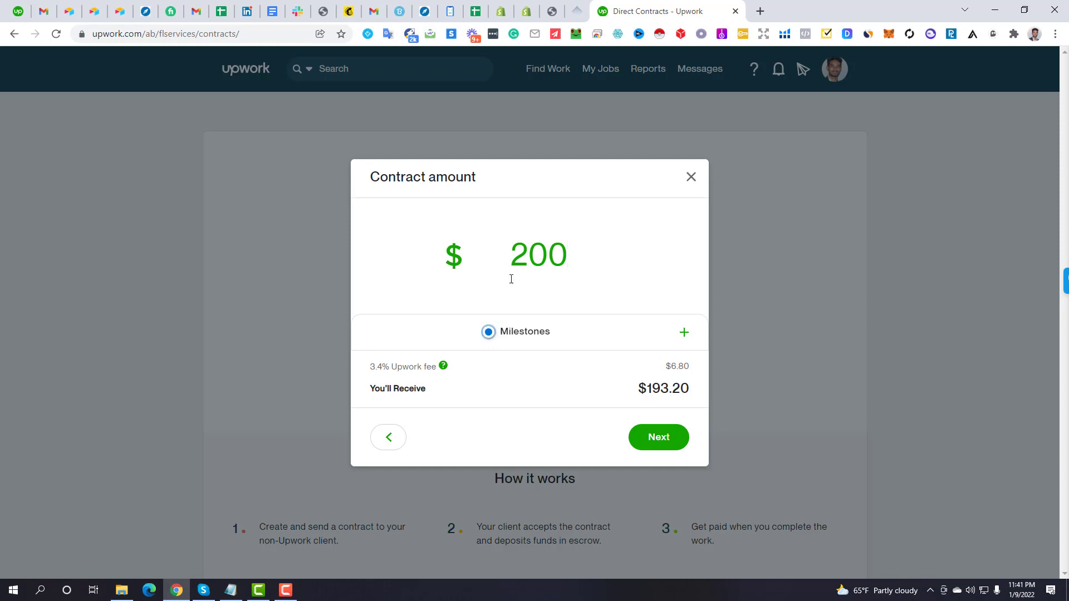
scroll(561, 263, down, 1)
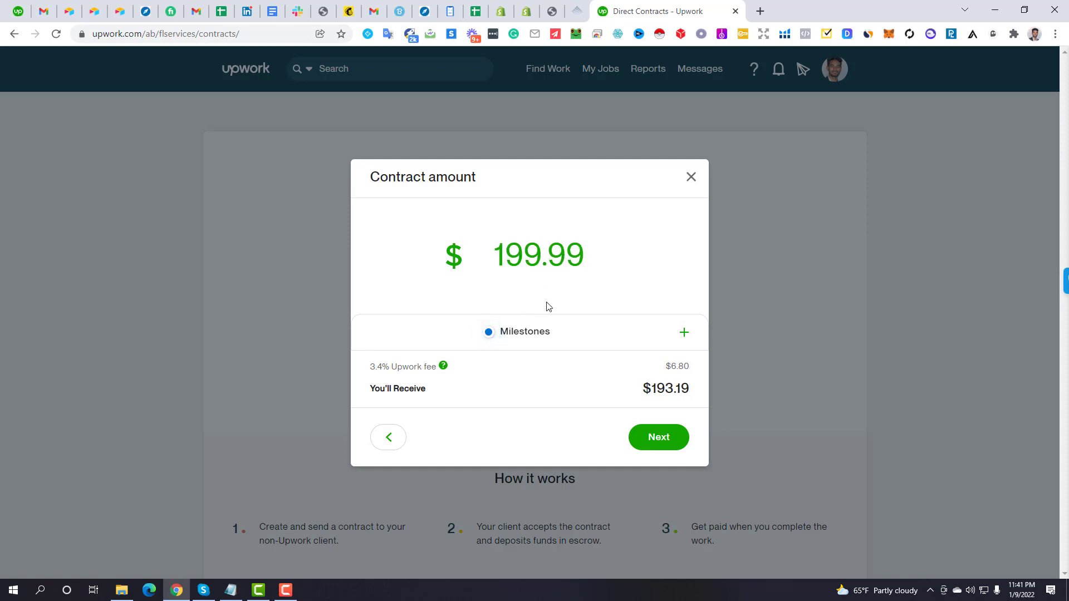
key(BackSpace)
key(BackSpace)
key(BackSpace)
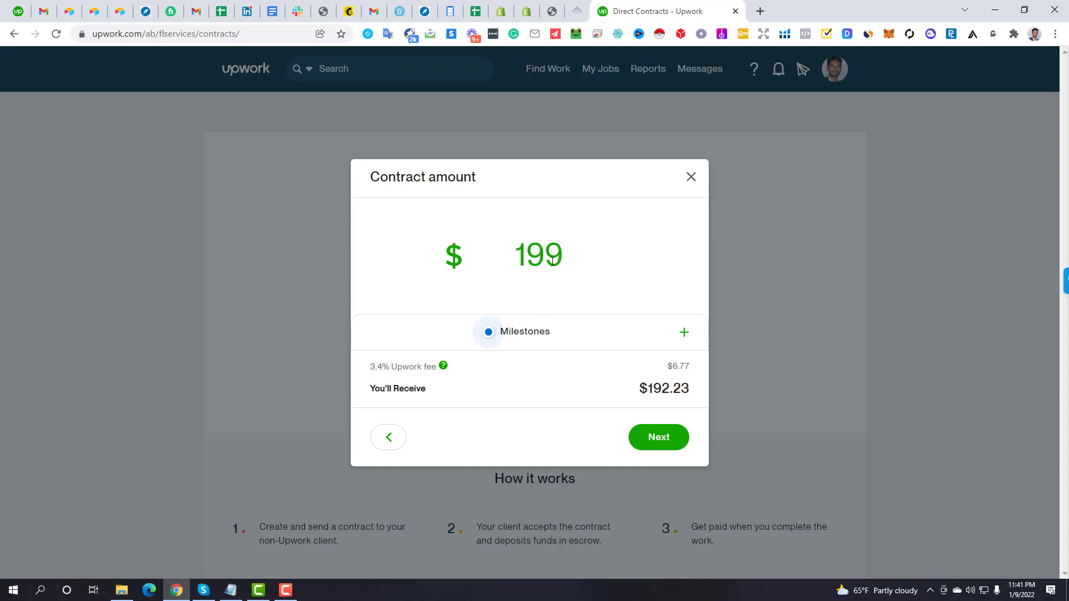
Open and close the Milestones section without adding any, then correct the amount to 200
click(404, 333)
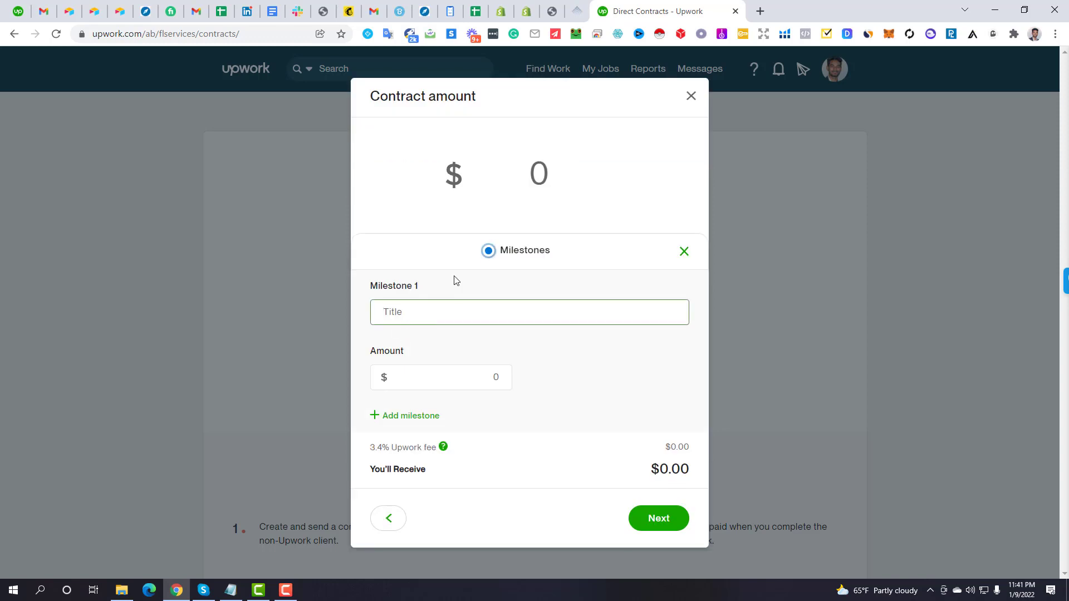
click(531, 178)
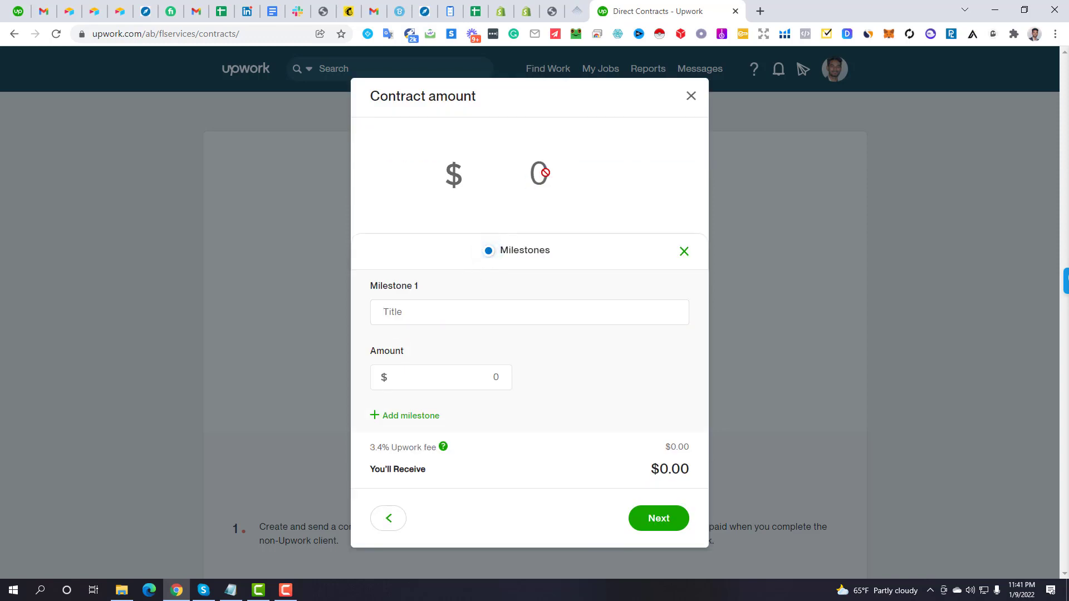
click(685, 251)
click(536, 254)
text(20)
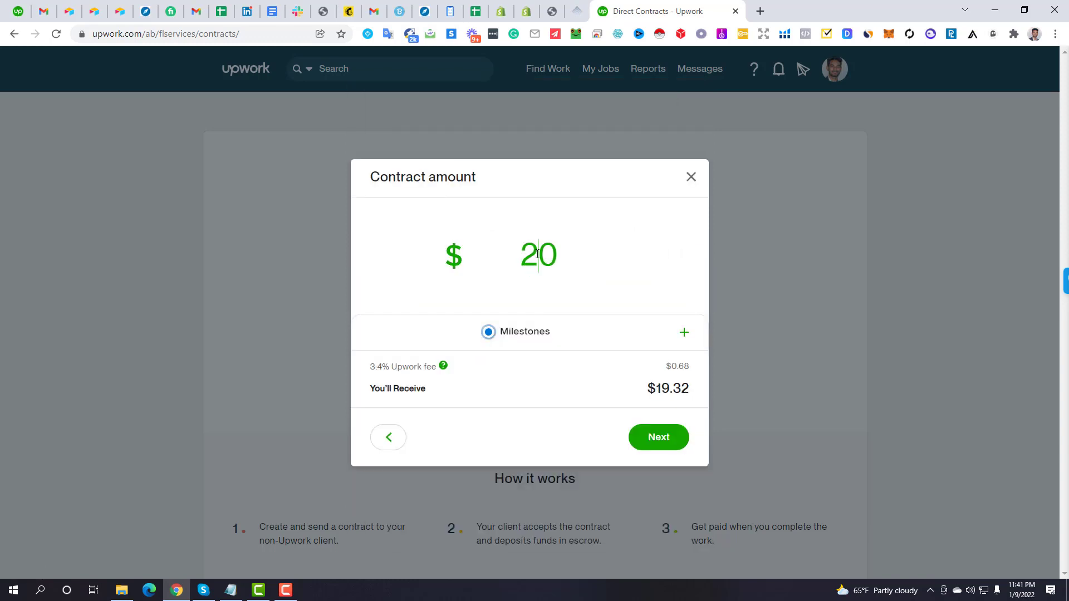
text(0)
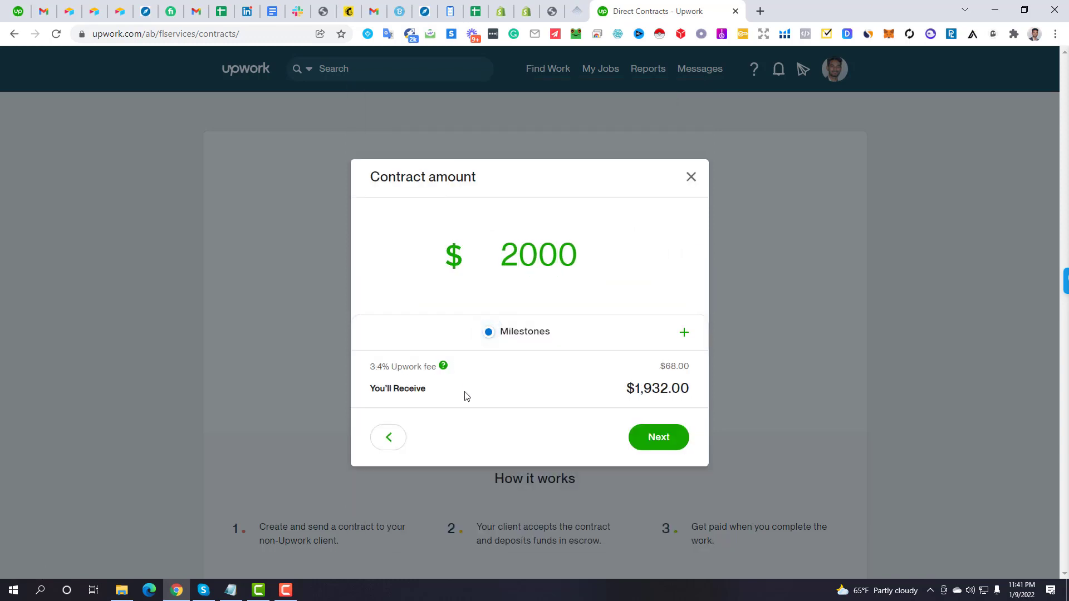
key(BackSpace)
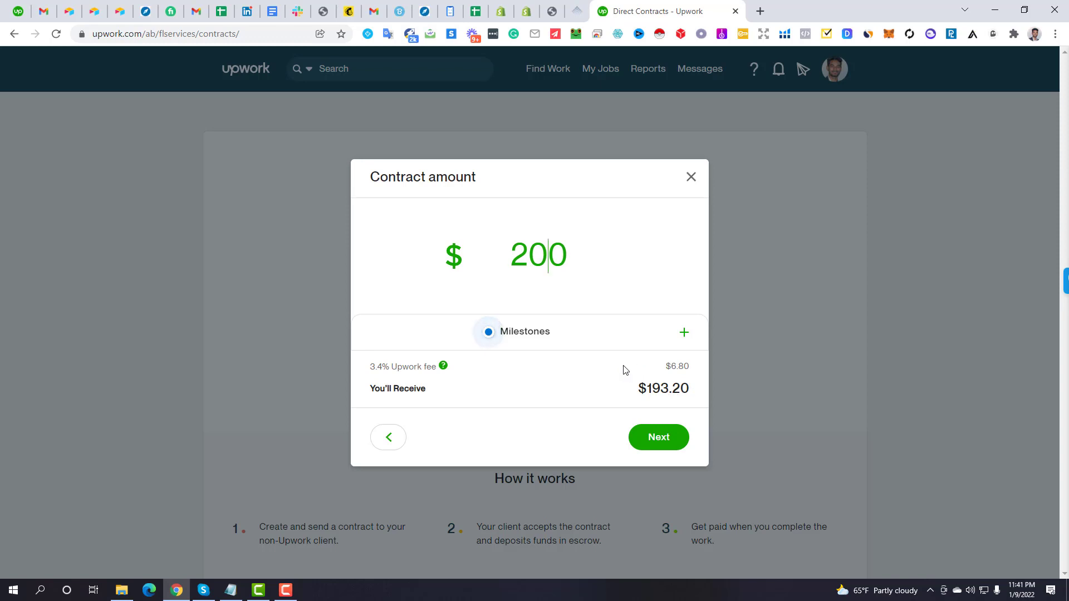
Proceed to the Review contract dialog and look at the optional note to the client
click(663, 445)
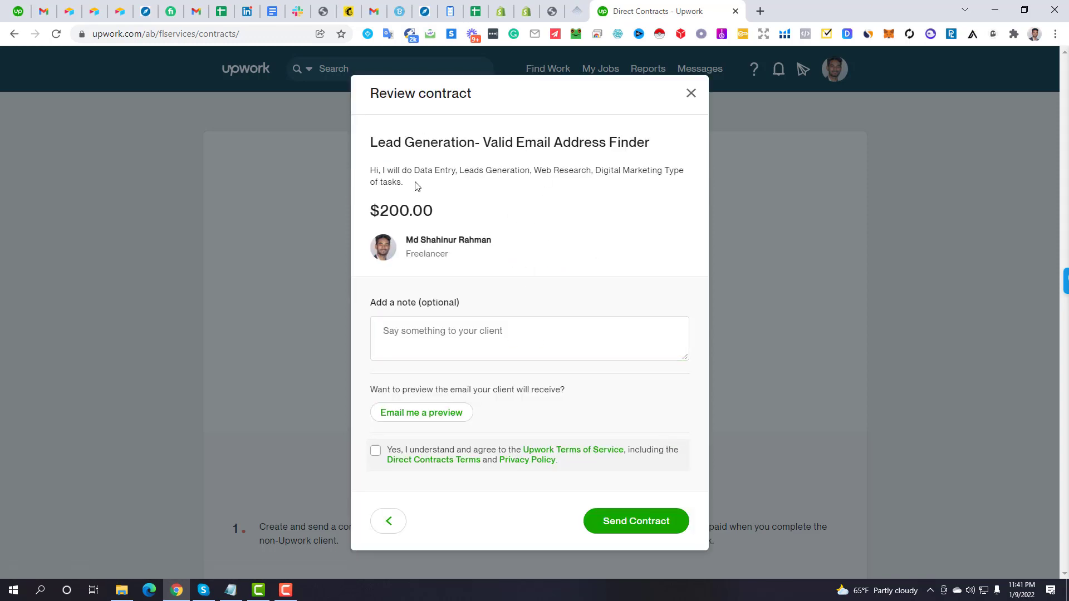
click(411, 326)
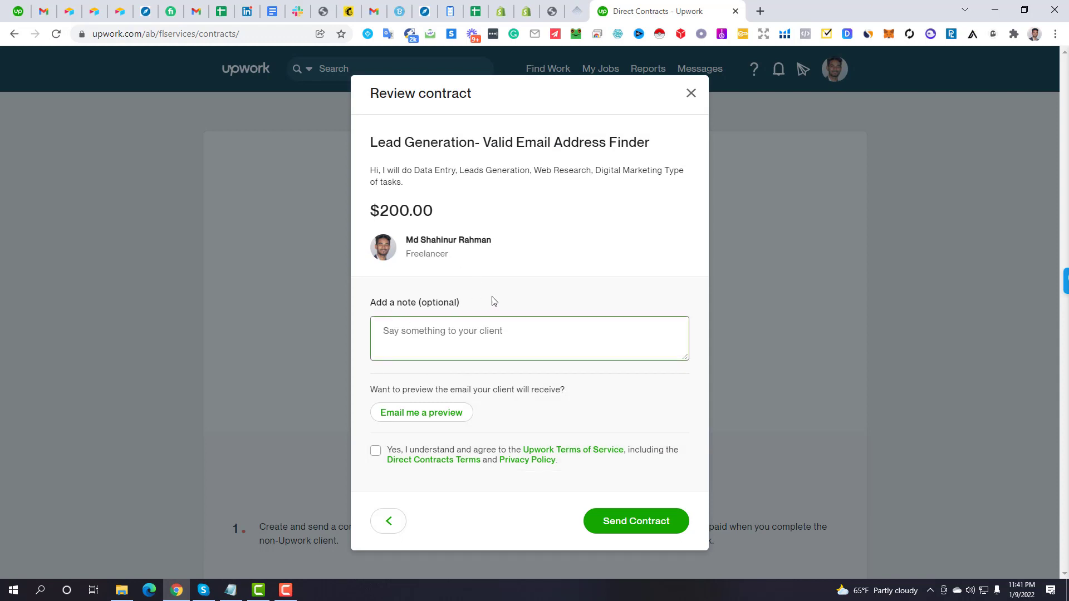
mouse_move(492, 297)
mouse_down()
mouse_move(411, 301)
mouse_move(477, 307)
mouse_up()
click(379, 302)
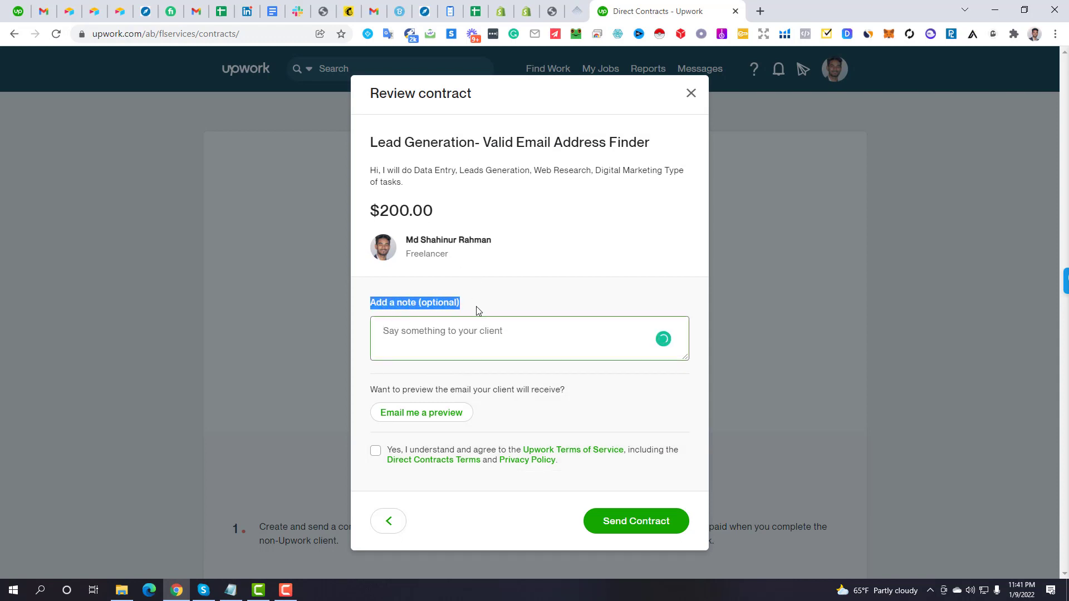
click(526, 311)
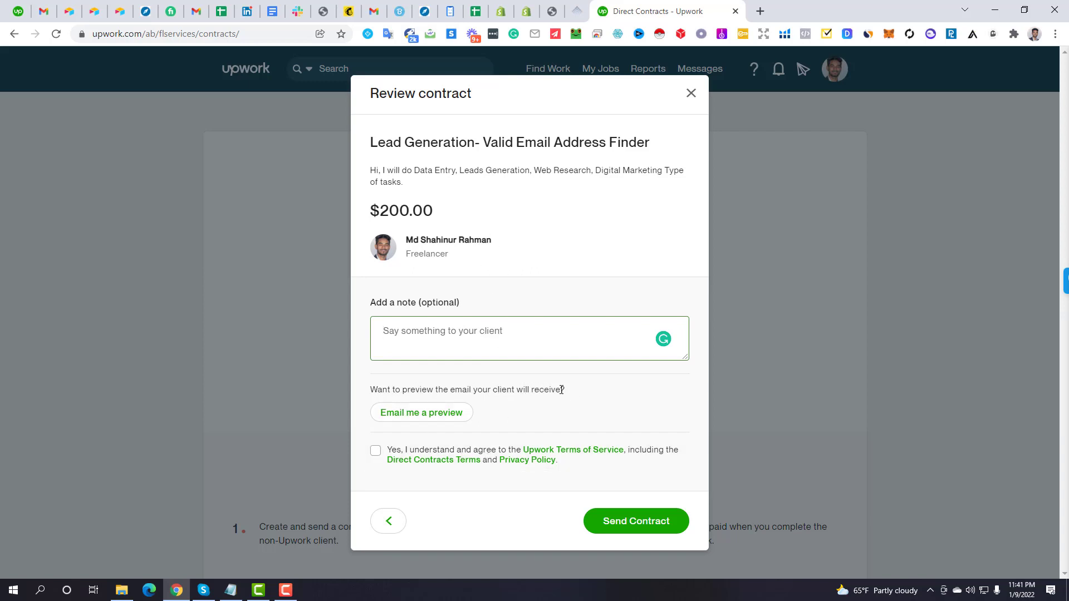
Email yourself a preview of the client's contract email and check Gmail
drag(566, 390, 373, 386)
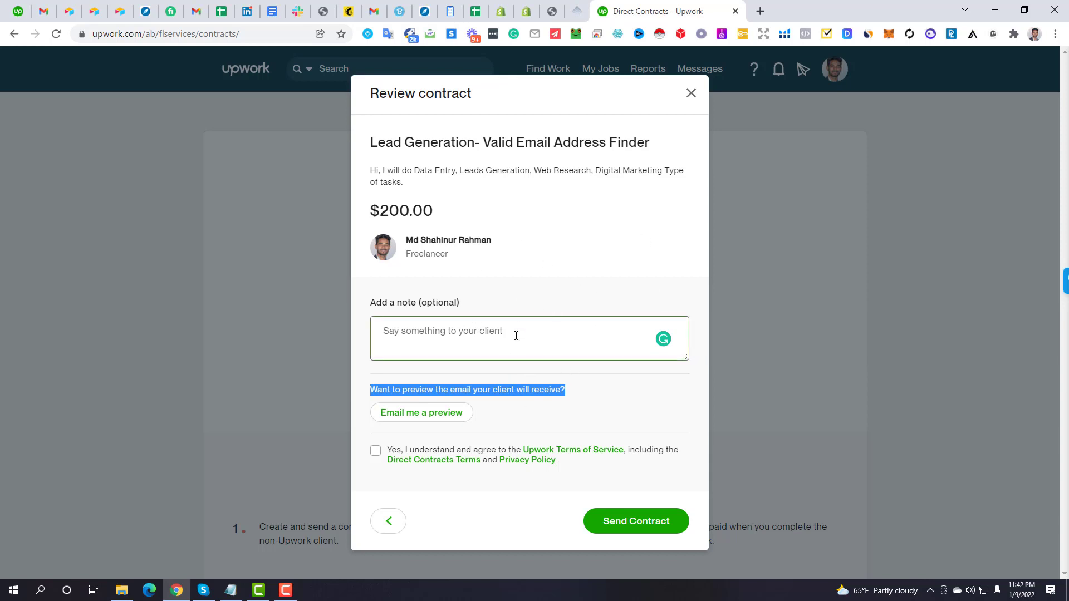
click(434, 417)
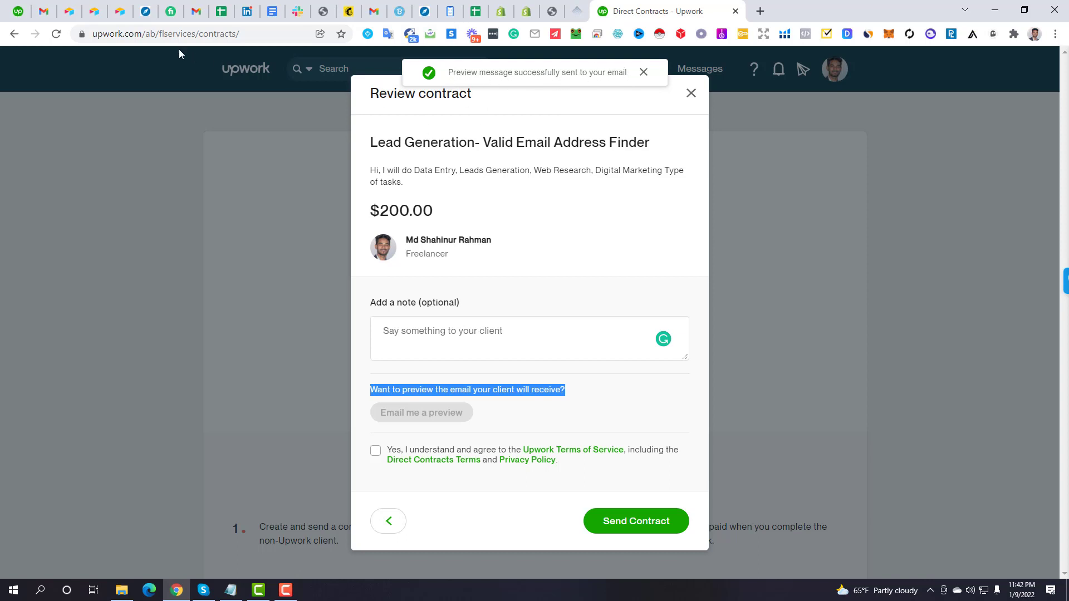
click(55, 10)
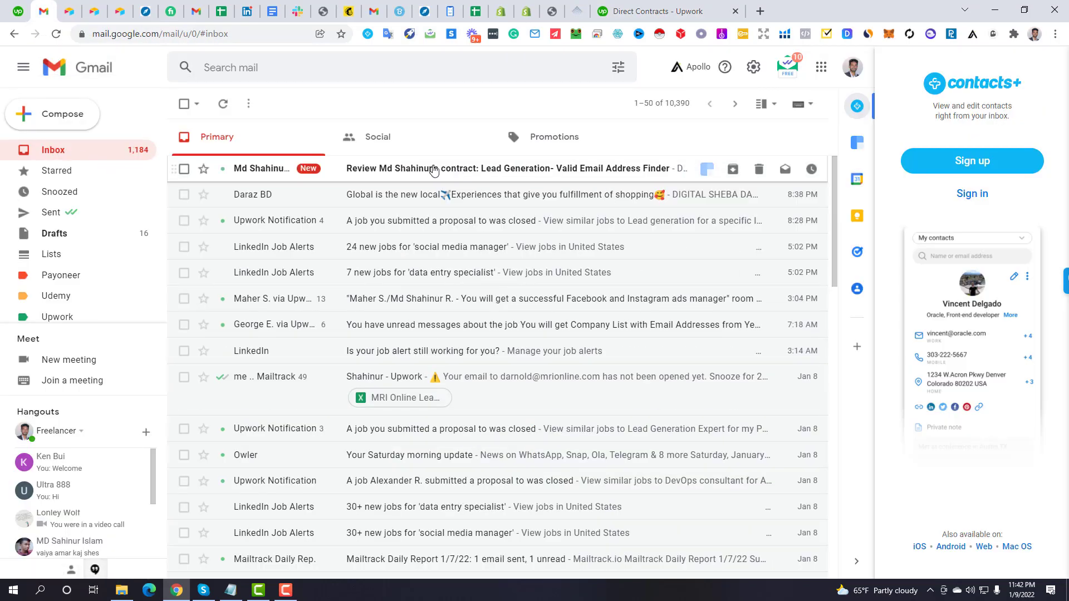
Read the Direct Contract preview email in Gmail, then return to the Upwork review
click(431, 168)
scroll(398, 275, down, 2)
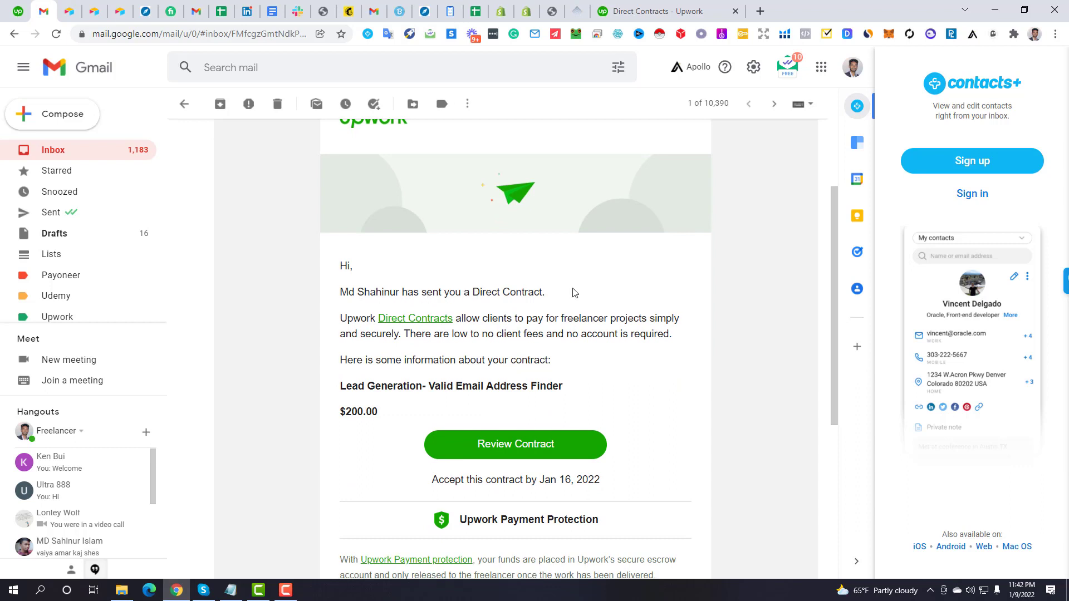
drag(565, 300, 554, 362)
click(633, 317)
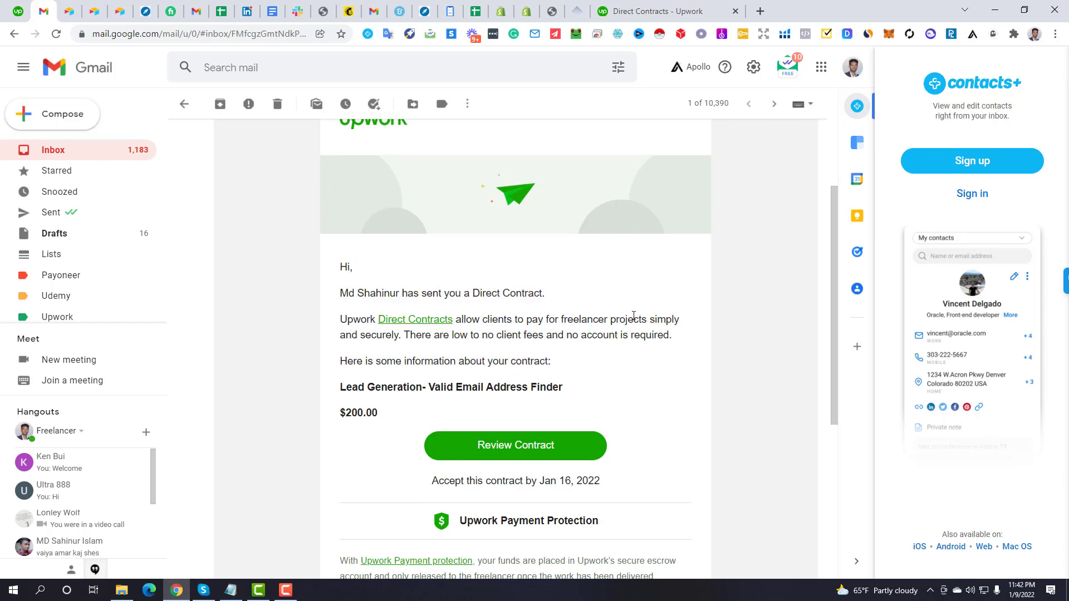
scroll(496, 236, up, 2)
scroll(507, 334, down, 2)
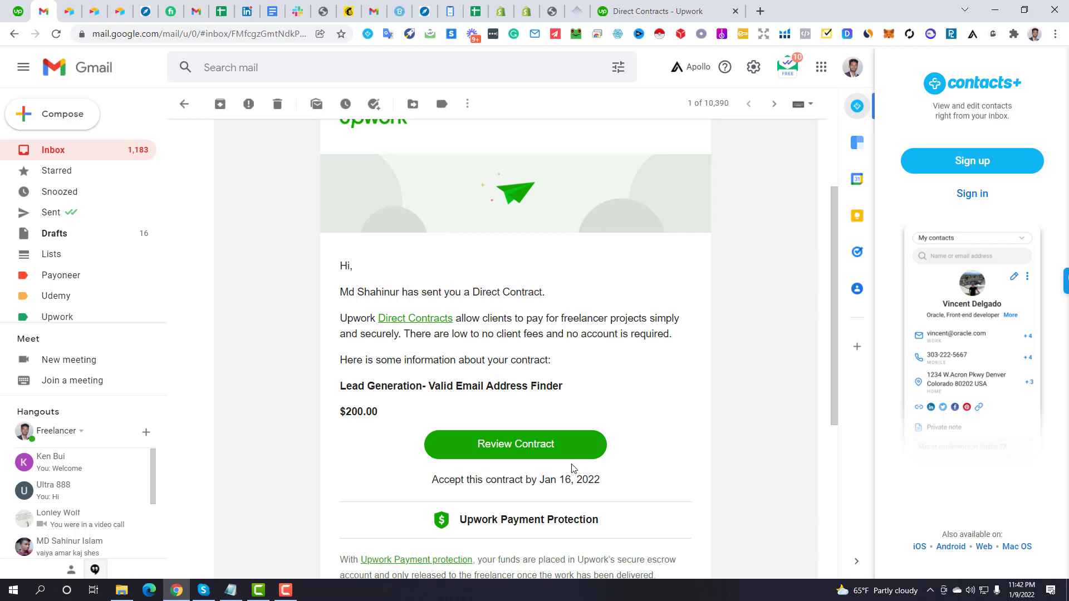
scroll(524, 339, down, 2)
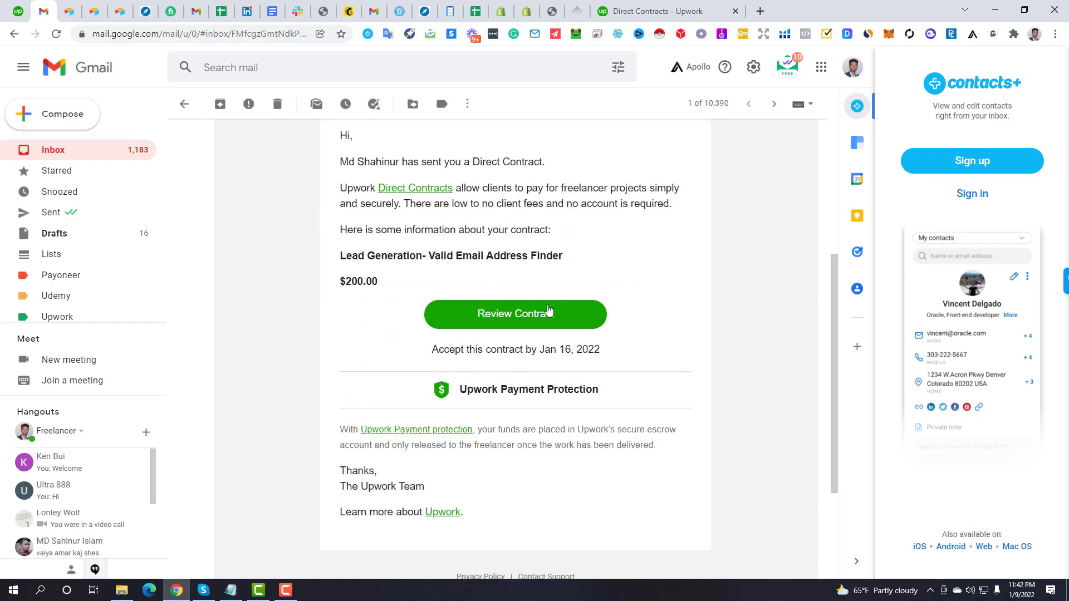
scroll(529, 342, up, 3)
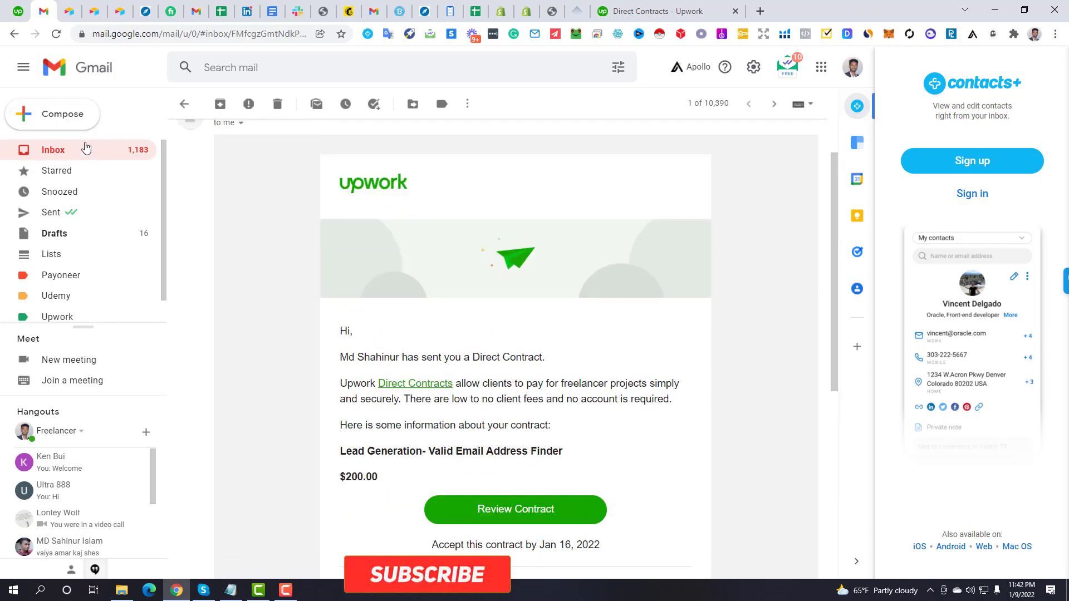
click(54, 151)
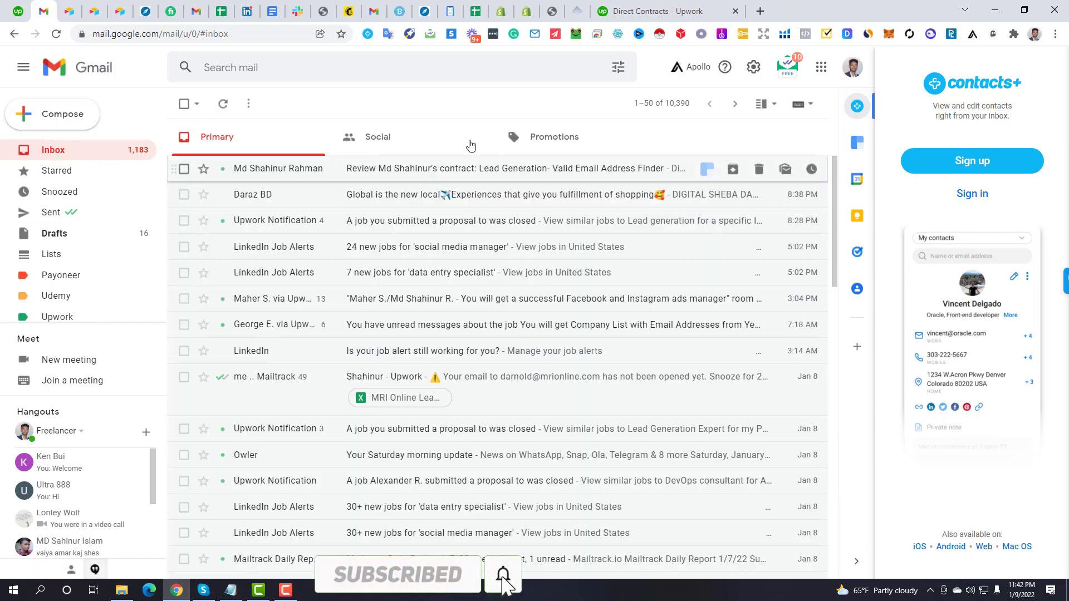
click(634, 7)
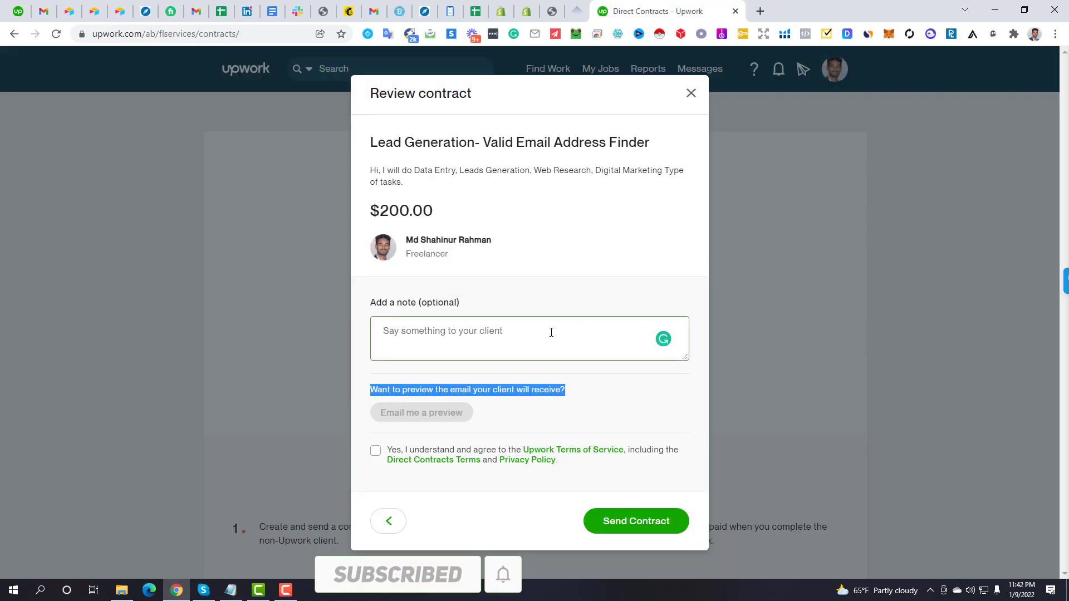
Agree to the terms, send the $200.00 Lead Generation contract, and dismiss the confirmation
click(374, 451)
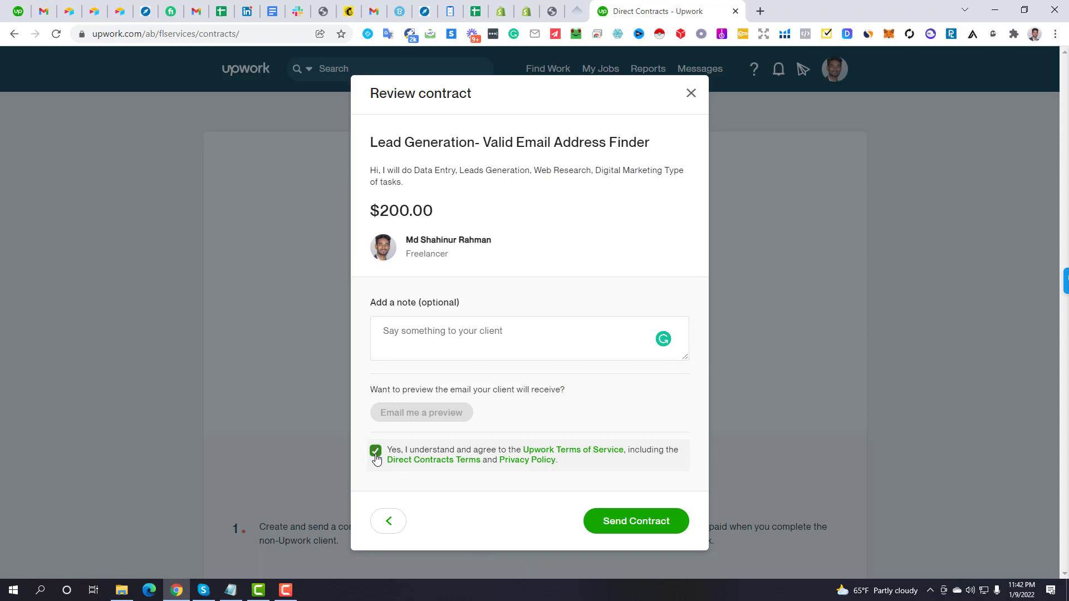
click(642, 527)
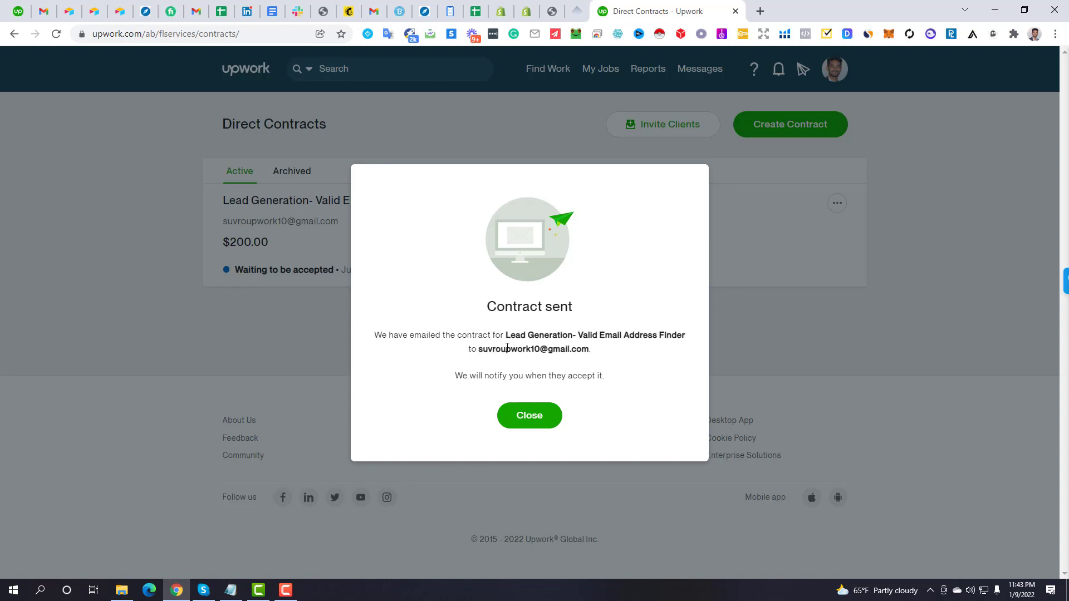
drag(508, 348, 593, 352)
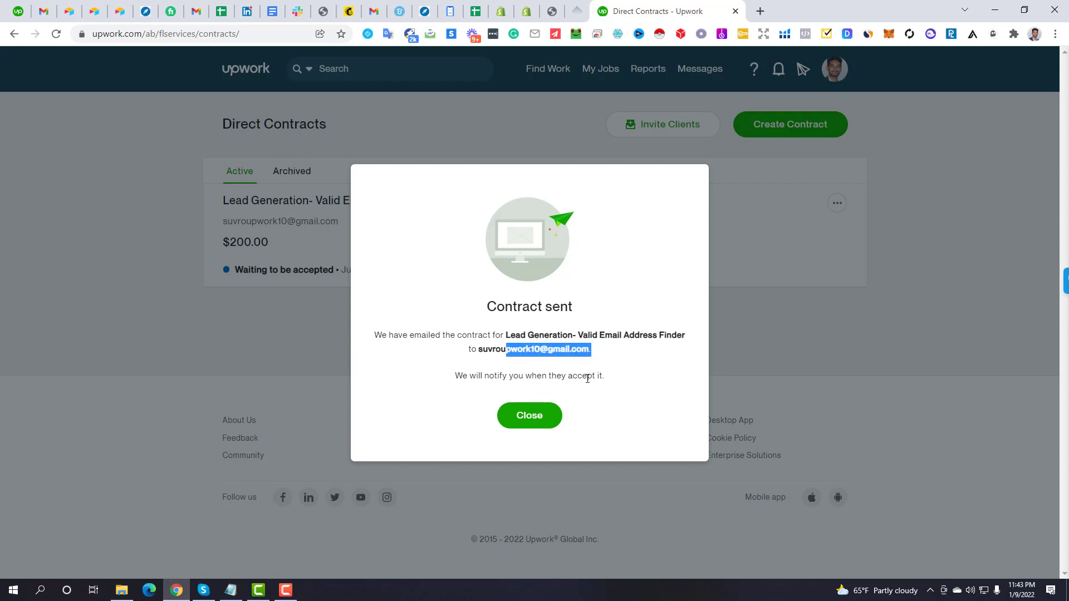
click(534, 417)
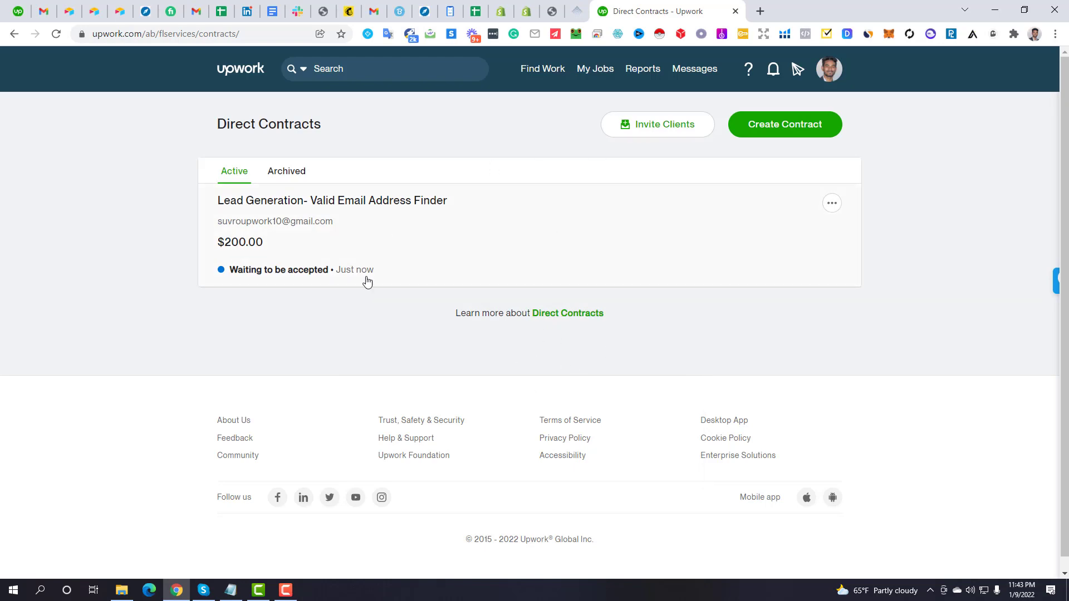
In the client's Gmail, open and read the $200.00 Lead Generation Direct Contract email, then return to the inbox
click(372, 12)
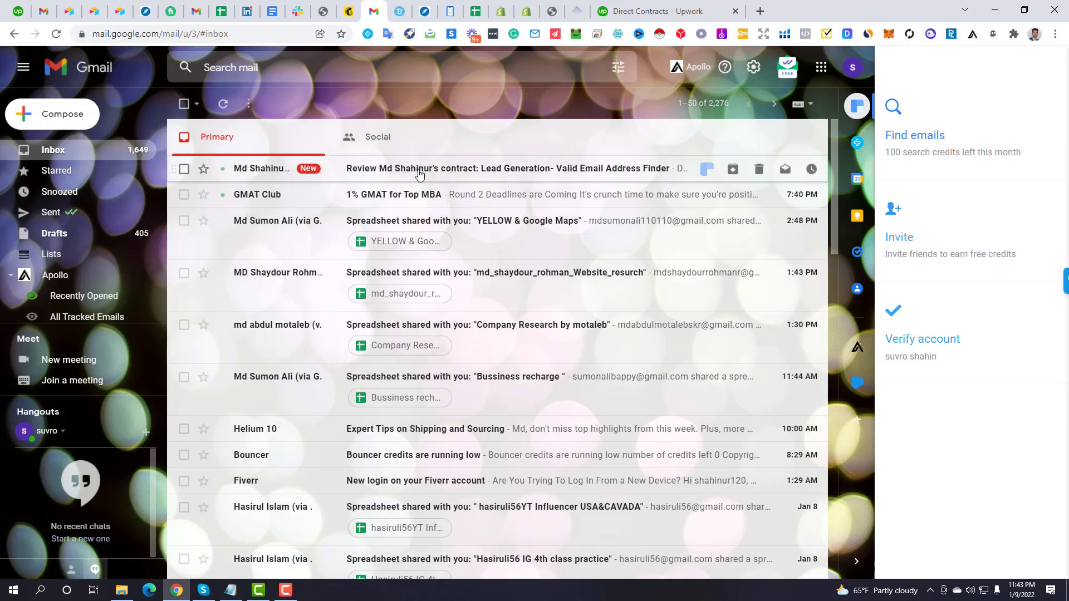
click(419, 175)
scroll(559, 365, down, 1)
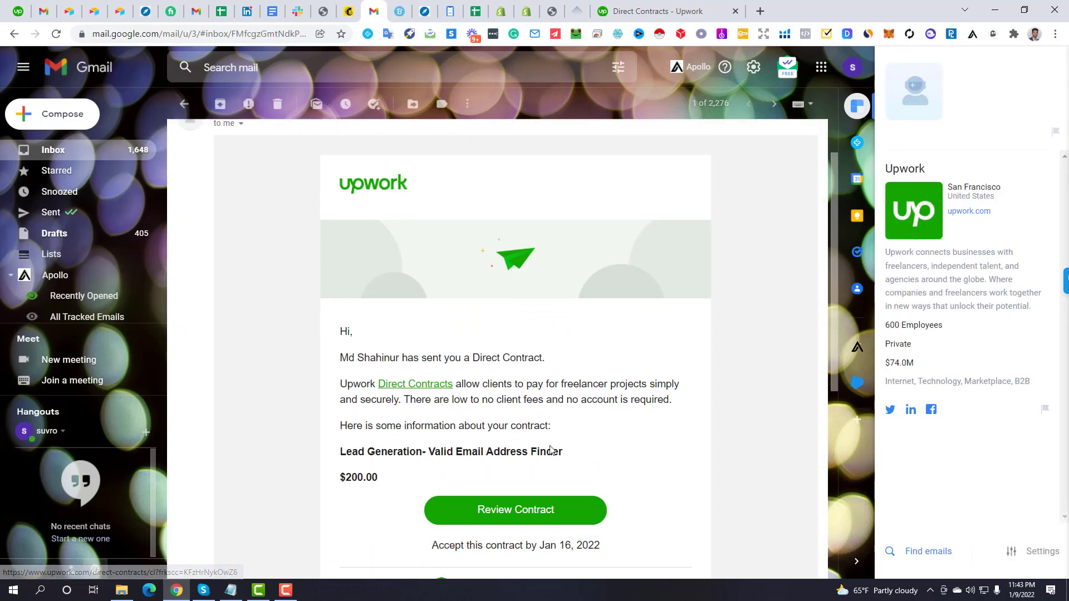
drag(341, 333, 394, 476)
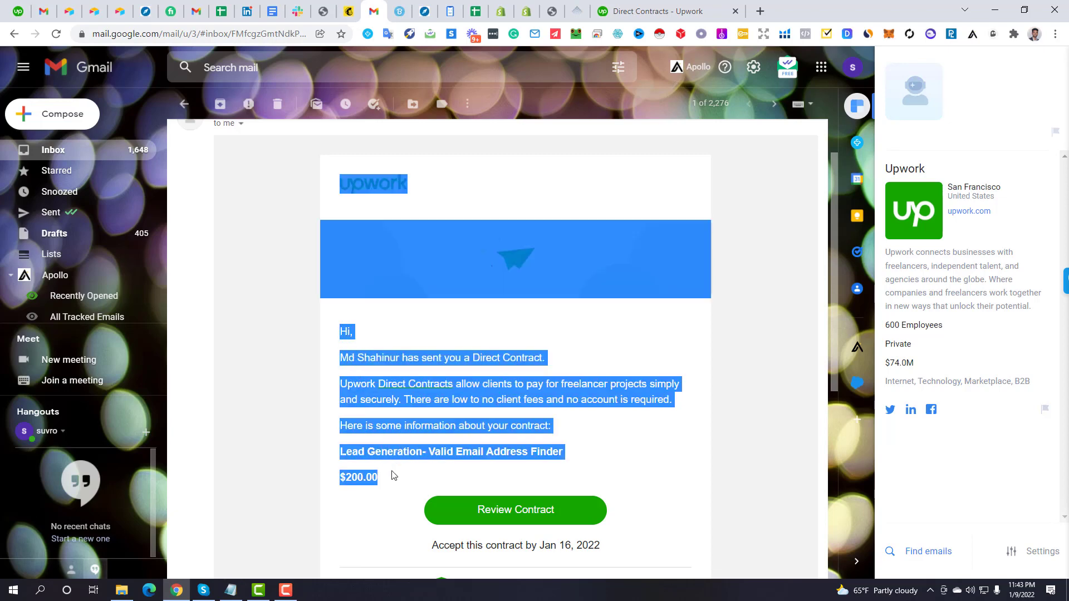
click(616, 423)
scroll(550, 430, down, 1)
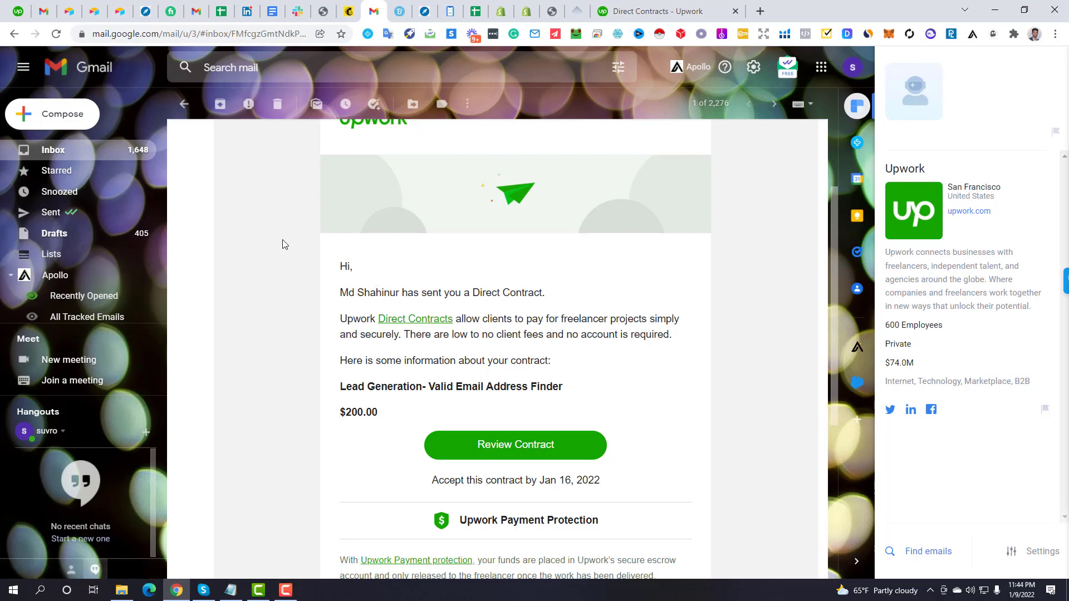
click(82, 150)
Return to the Upwork Direct Contracts list showing the $200.00 contract awaiting acceptance
click(607, 5)
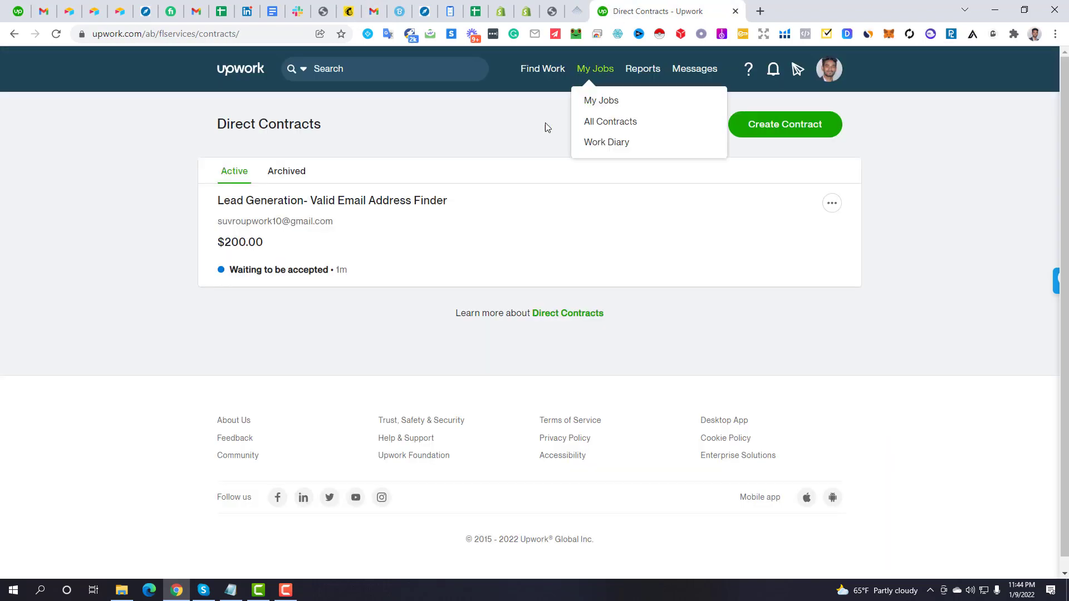